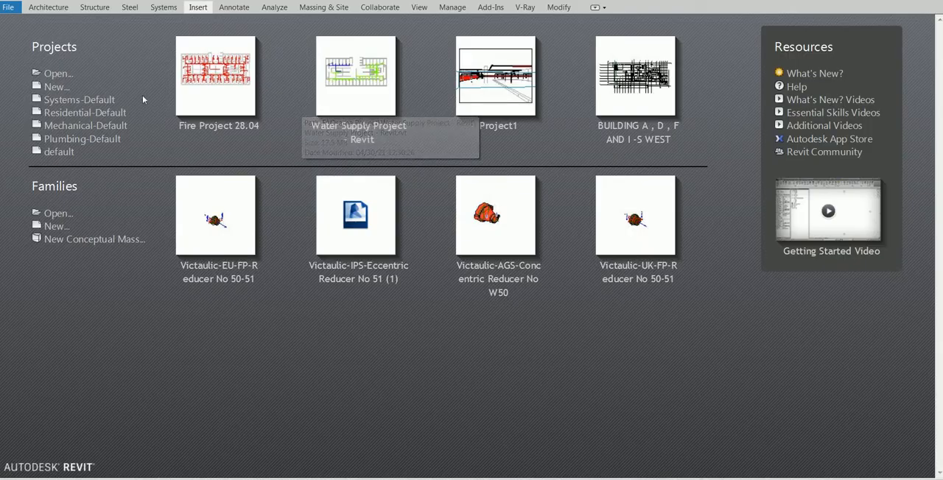
# Step: Create a new project from the Systems-Default_Metric.rte template in the US Metric templates folder
pyautogui.click(59, 89)
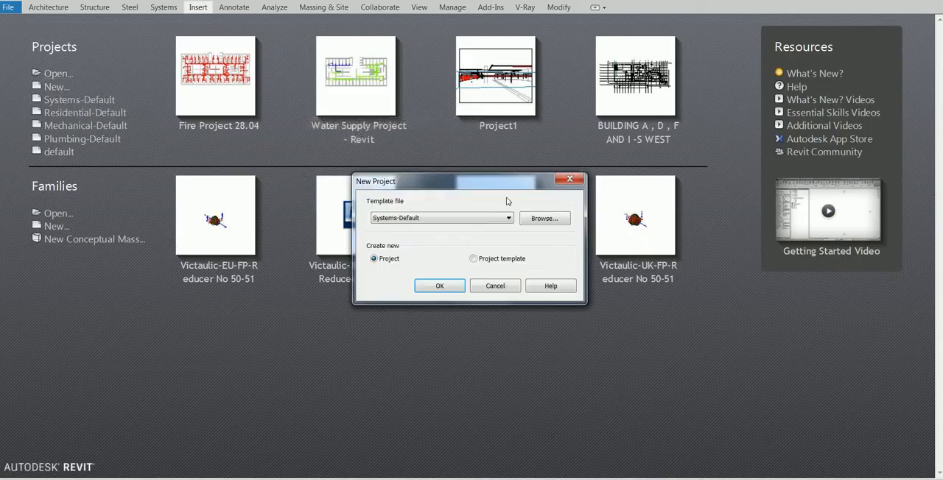
pyautogui.click(535, 220)
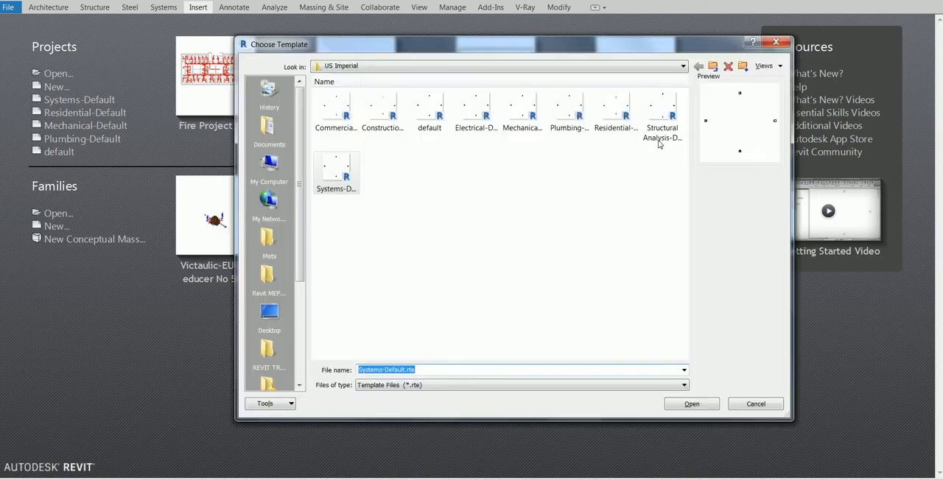
pyautogui.click(712, 67)
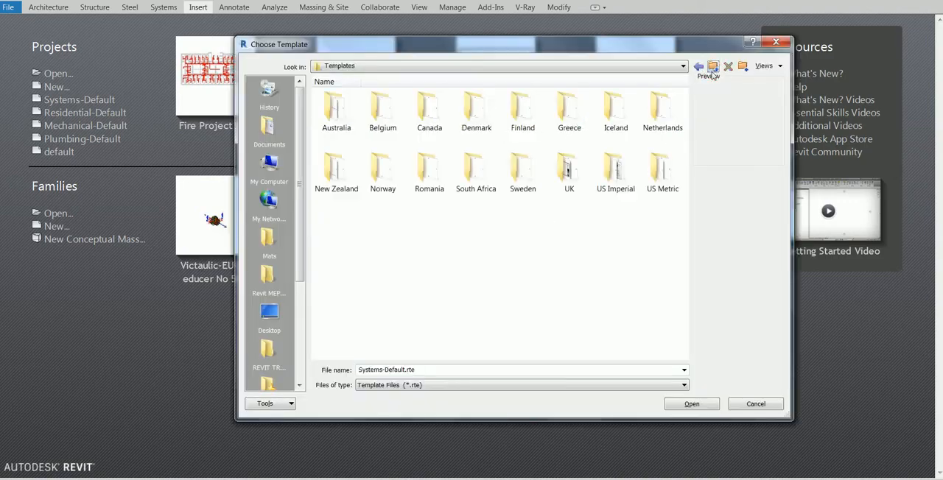
pyautogui.doubleClick(661, 158)
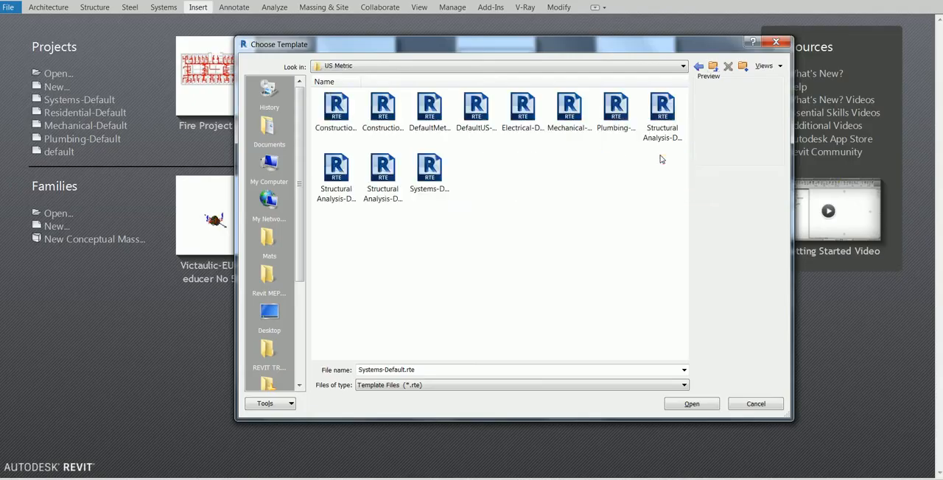
pyautogui.click(442, 164)
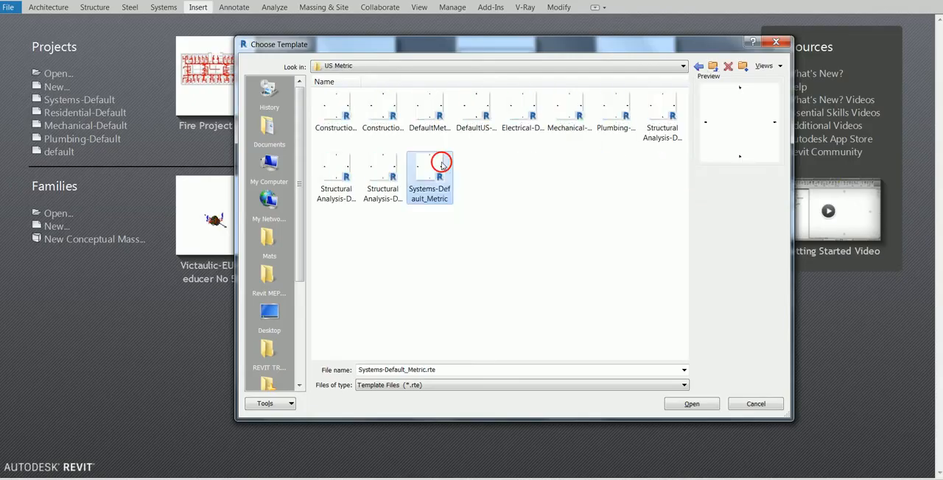
pyautogui.click(687, 404)
pyautogui.click(440, 285)
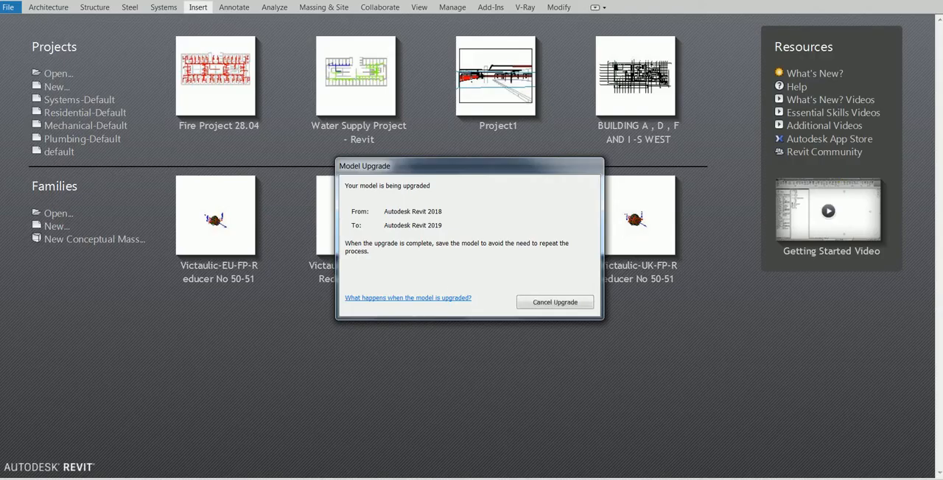
# Step: Close the open Windows Media Player window
pyautogui.rightClick(322, 479)
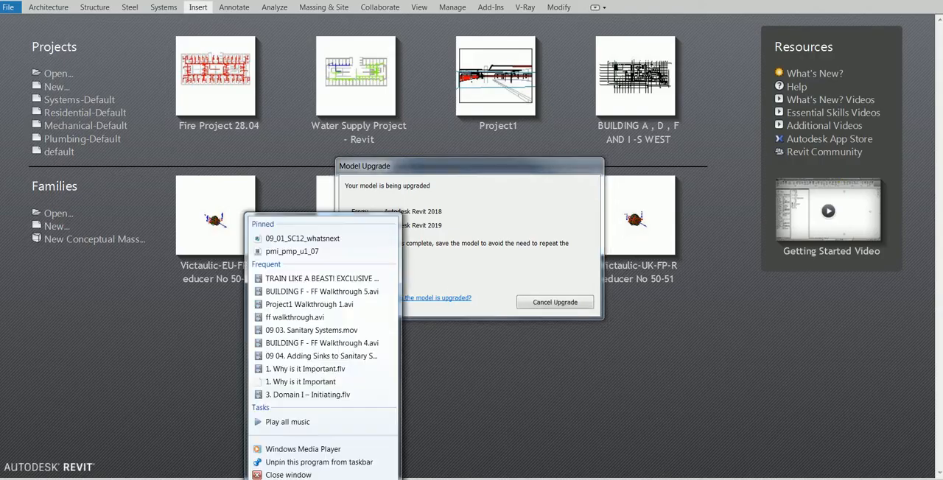
pyautogui.click(319, 476)
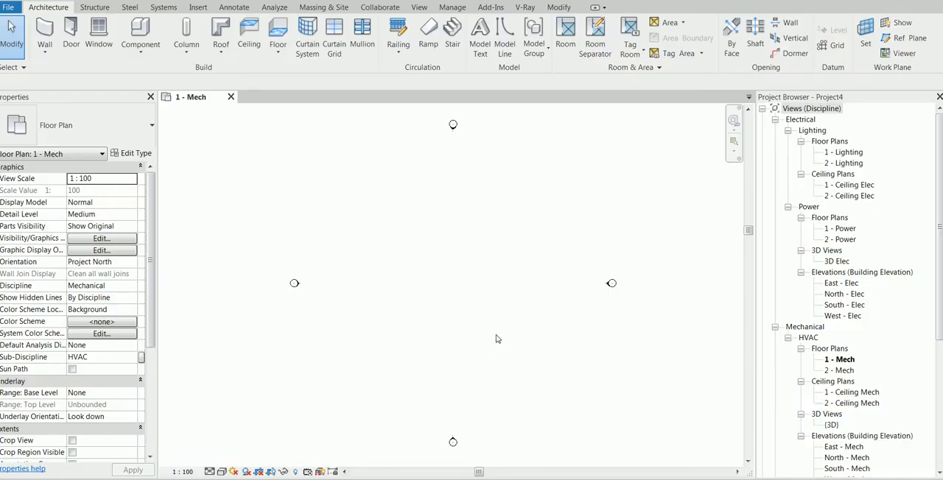
# Step: Collapse the Electrical discipline in the project's view list
pyautogui.click(775, 119)
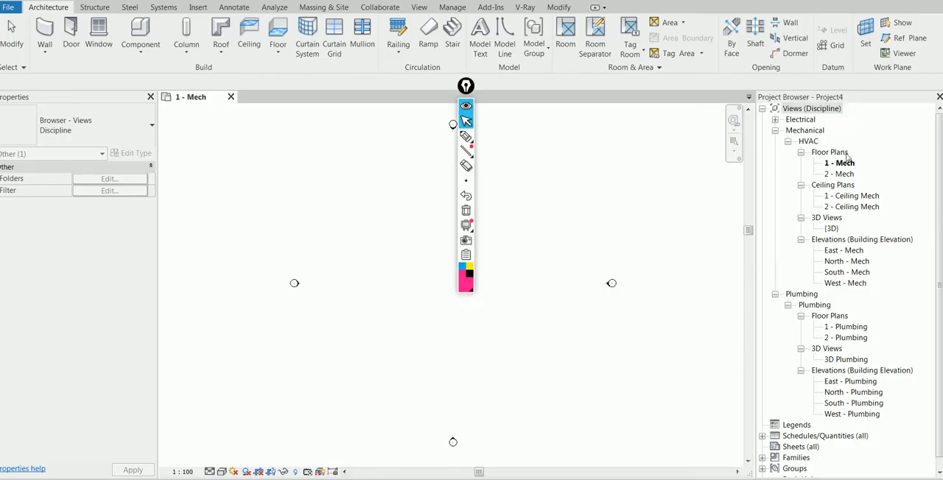
# Step: Circle the HVAC group with the screen pen, annotate it with an arrow to FF, and quit the annotation tool
pyautogui.click(467, 138)
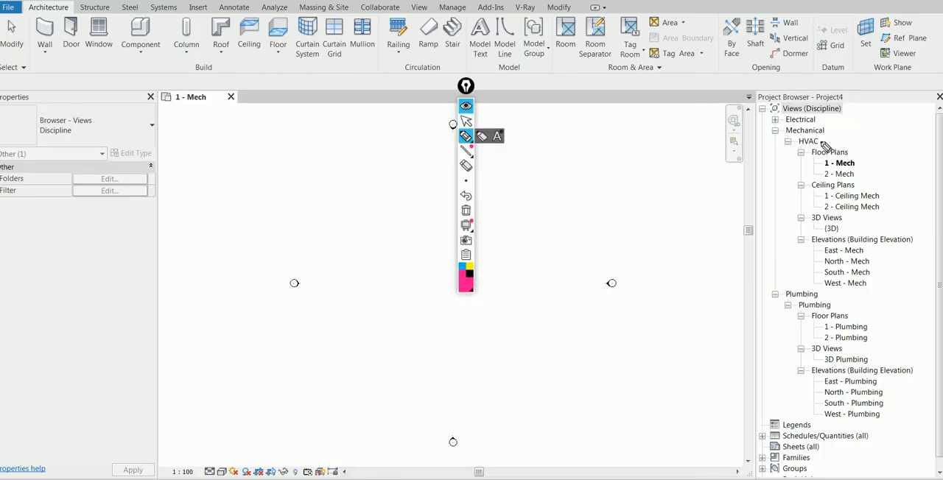
pyautogui.moveTo(820, 137)
pyautogui.mouseDown()
pyautogui.moveTo(801, 154)
pyautogui.moveTo(848, 135)
pyautogui.moveTo(843, 141)
pyautogui.moveTo(856, 143)
pyautogui.moveTo(861, 126)
pyautogui.moveTo(871, 138)
pyautogui.moveTo(879, 123)
pyautogui.moveTo(879, 132)
pyautogui.mouseUp()
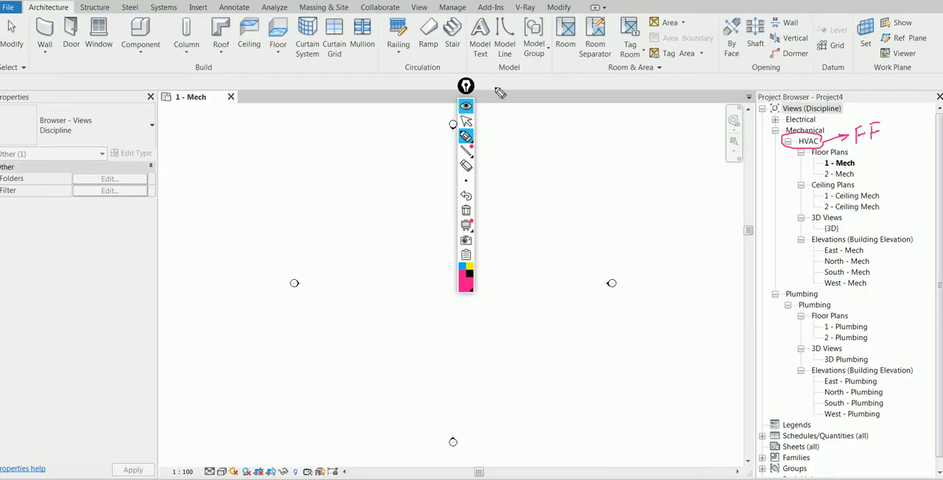
pyautogui.rightClick(471, 289)
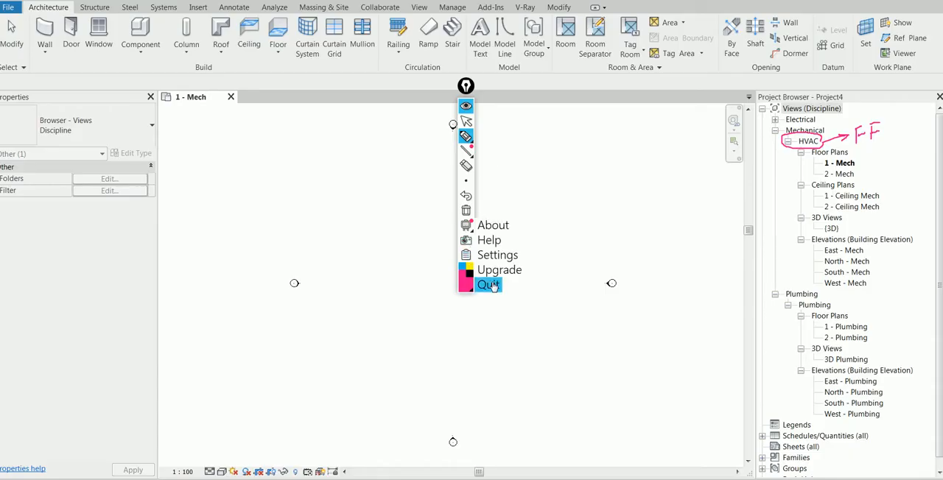
pyautogui.click(488, 284)
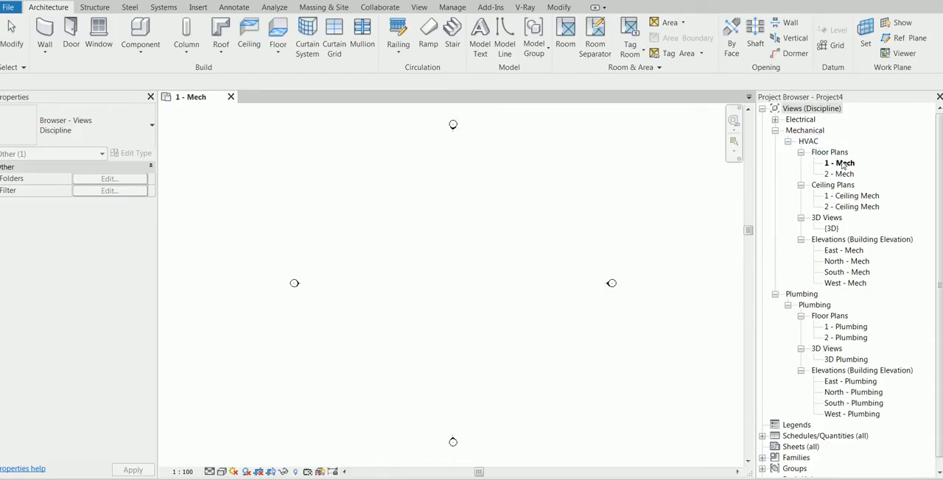
# Step: Duplicate the HVAC ceiling plans 1 - Ceiling Mech and 2 - Ceiling Mech
pyautogui.click(846, 197)
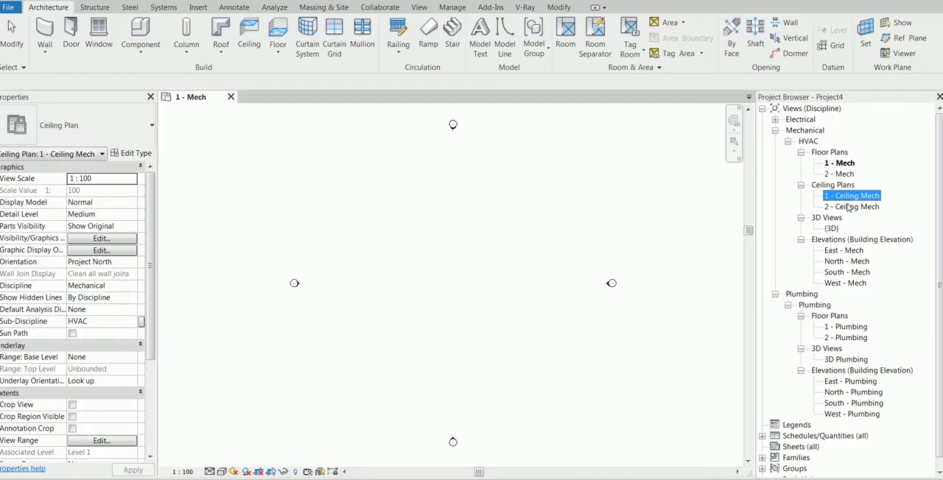
pyautogui.rightClick(845, 196)
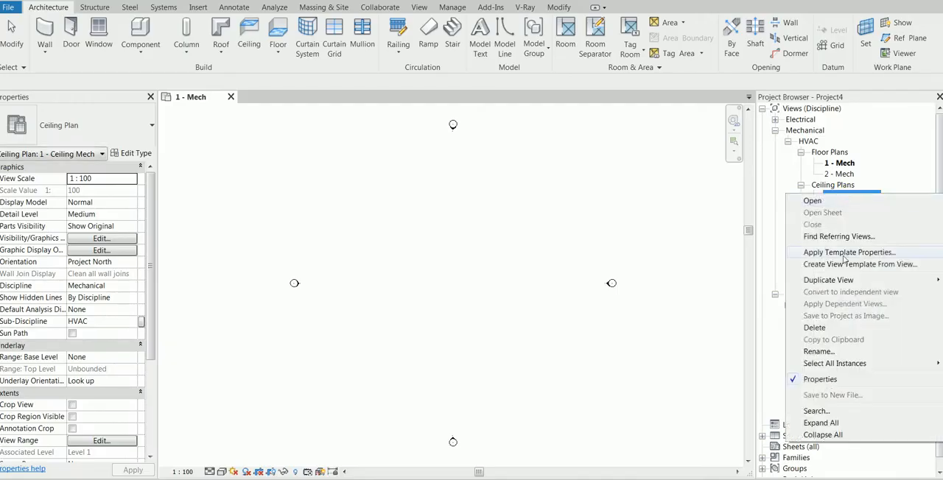
pyautogui.moveTo(840, 279)
pyautogui.click(743, 283)
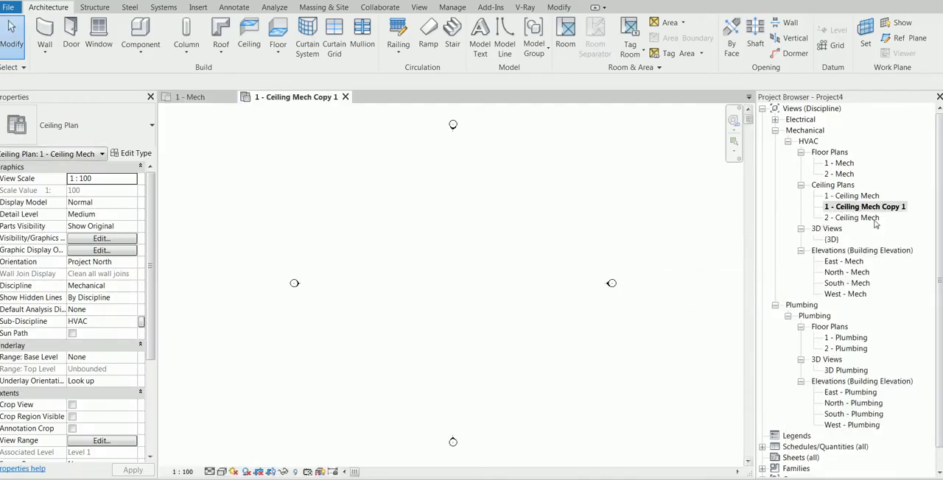
pyautogui.click(855, 218)
pyautogui.rightClick(857, 218)
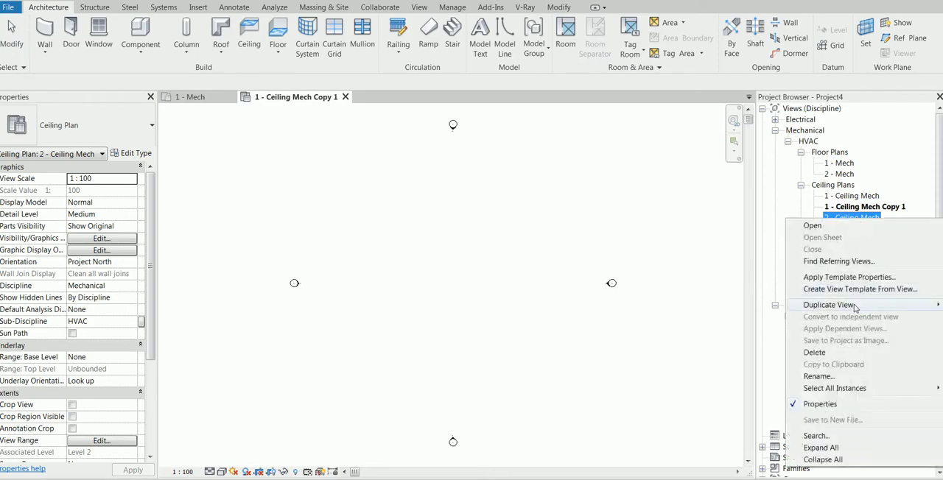
pyautogui.moveTo(855, 304)
pyautogui.click(689, 304)
# Step: Close the 1 - Mech and 2 - Ceiling Mech Copy 1 views, keeping 1 - Ceiling Mech Copy 1 open
pyautogui.click(877, 208)
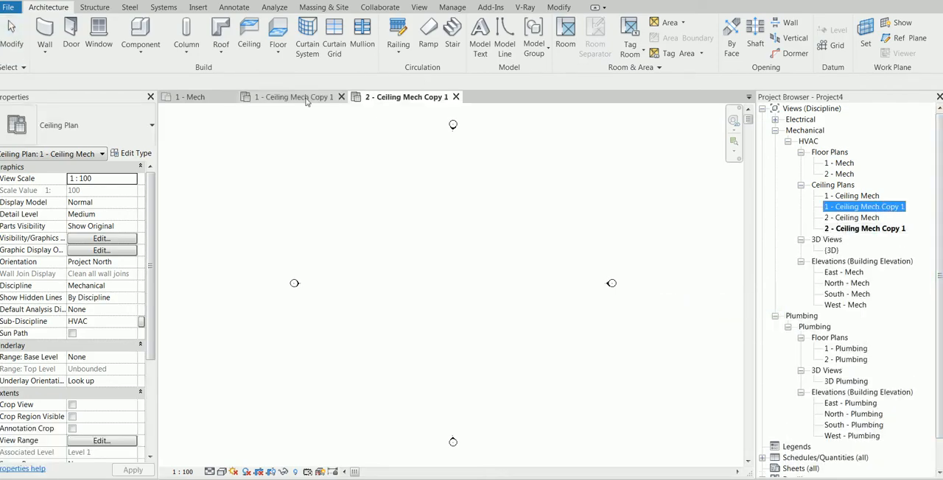
pyautogui.click(231, 97)
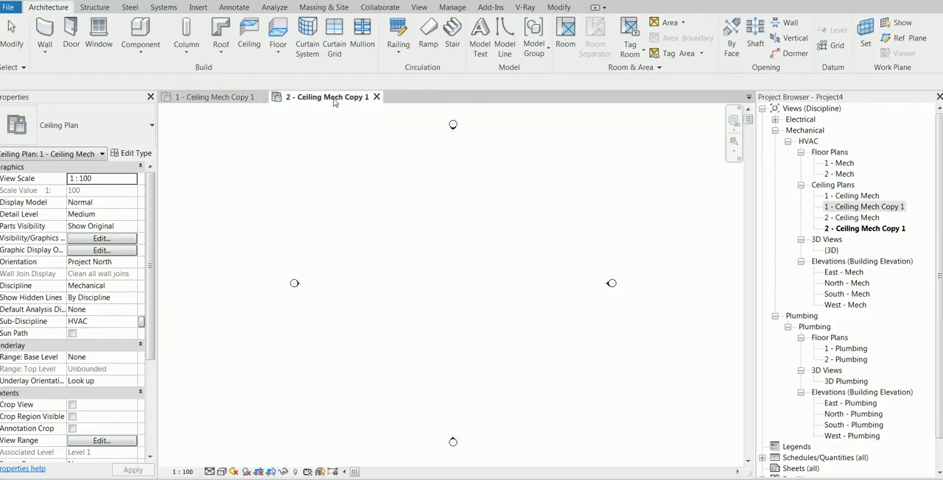
pyautogui.click(376, 97)
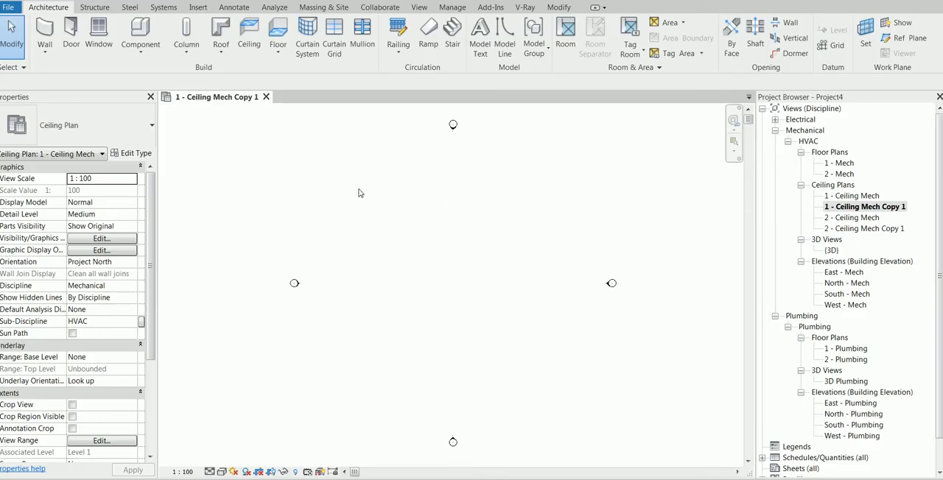
# Step: Link ARCH FILE.rvt from the Main folder with Manual - Origin positioning and place it in the ceiling plan
pyautogui.click(197, 7)
pyautogui.click(43, 33)
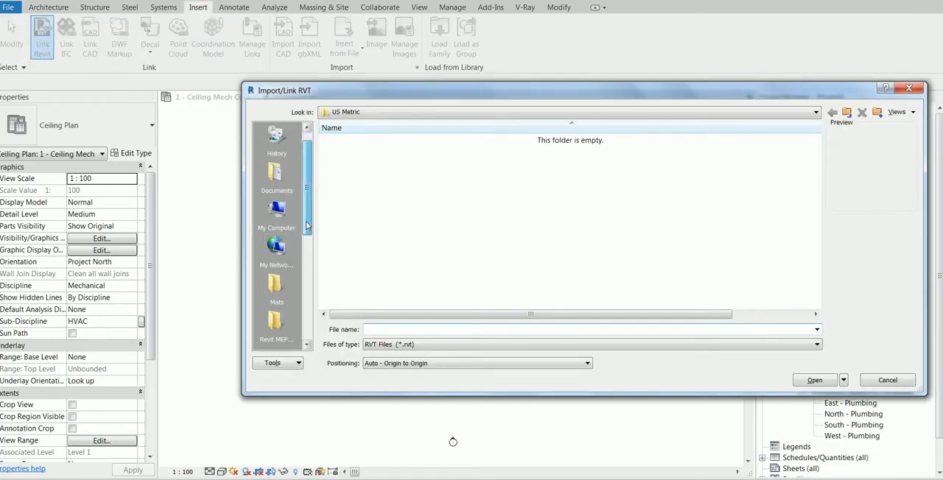
pyautogui.moveTo(306, 214); pyautogui.dragTo(309, 306)
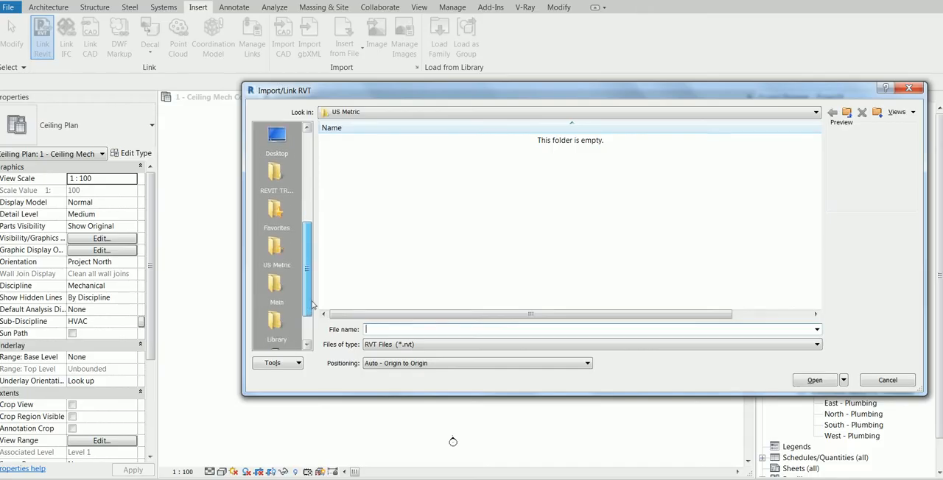
pyautogui.click(277, 284)
pyautogui.click(354, 140)
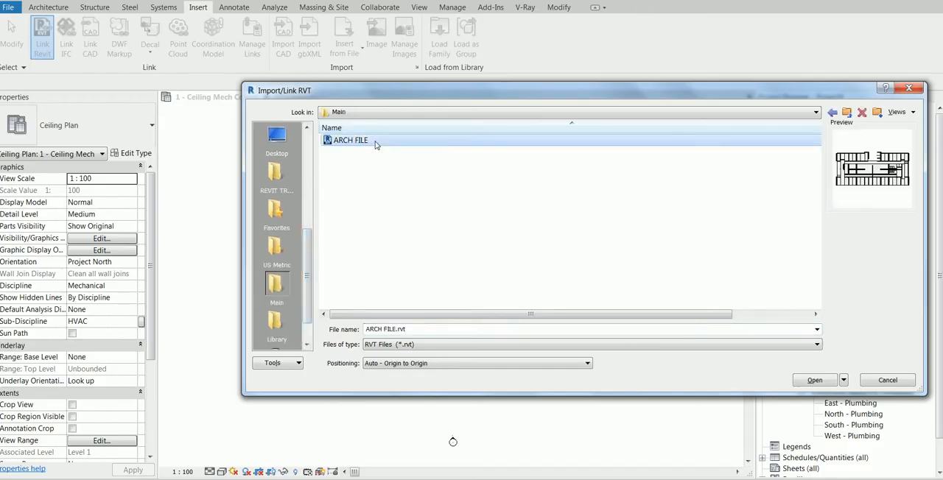
pyautogui.click(440, 363)
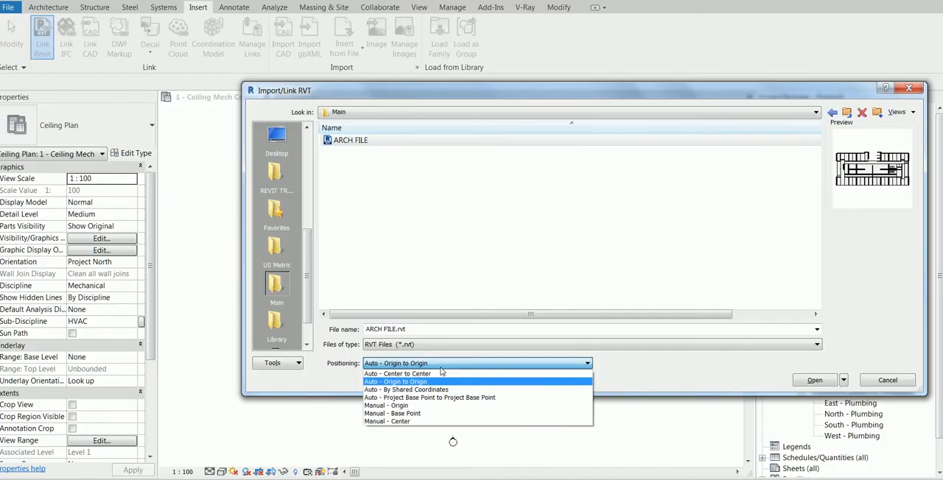
pyautogui.click(422, 406)
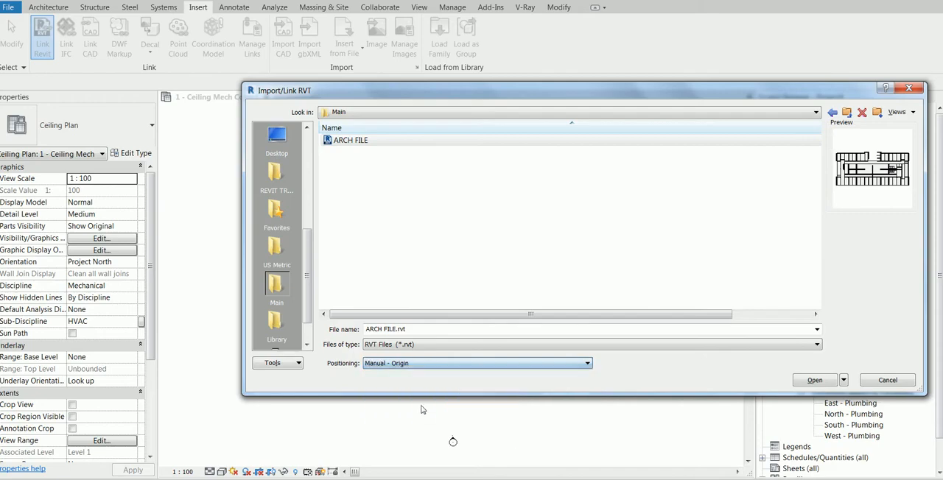
pyautogui.click(818, 381)
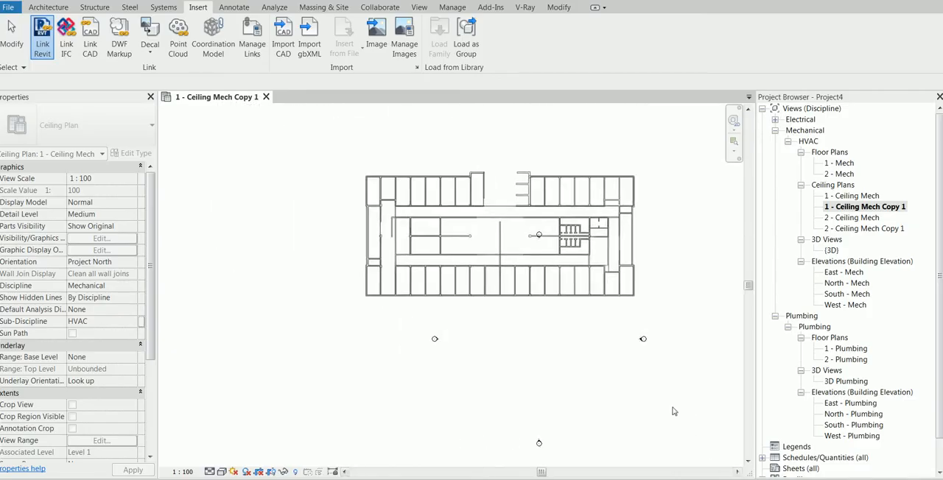
pyautogui.click(704, 442)
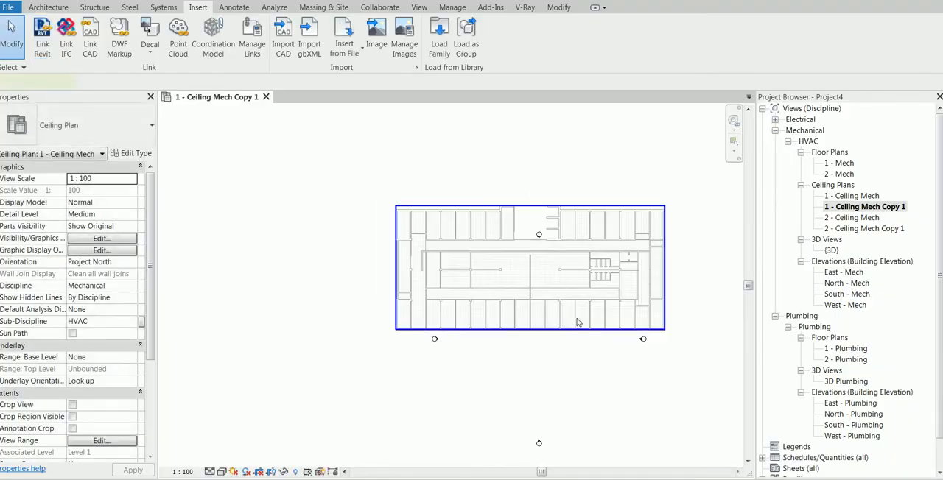
# Step: Move the linked architectural model down so it sits between the north and south elevation markers
pyautogui.click(545, 307)
pyautogui.moveTo(546, 307); pyautogui.dragTo(568, 373)
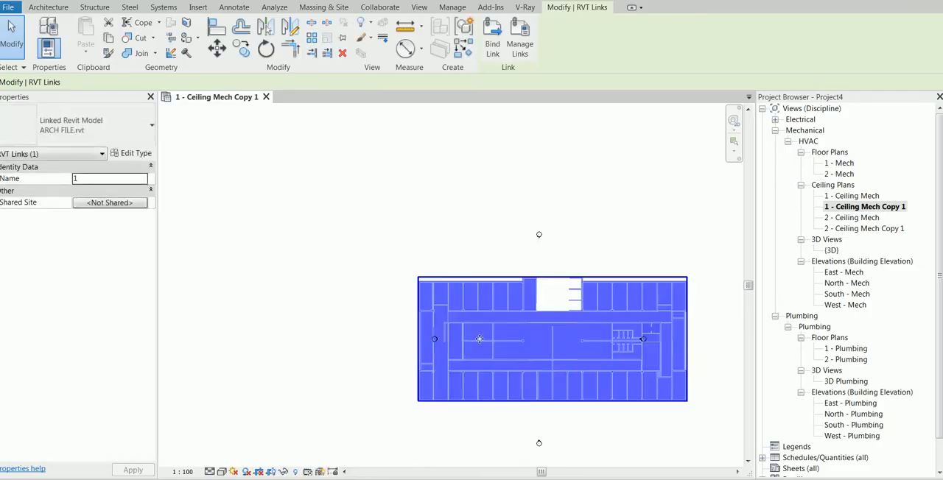
pyautogui.press('Escape')
# Step: Move the west elevation marker outside the building, clear of its west side
pyautogui.click(402, 328)
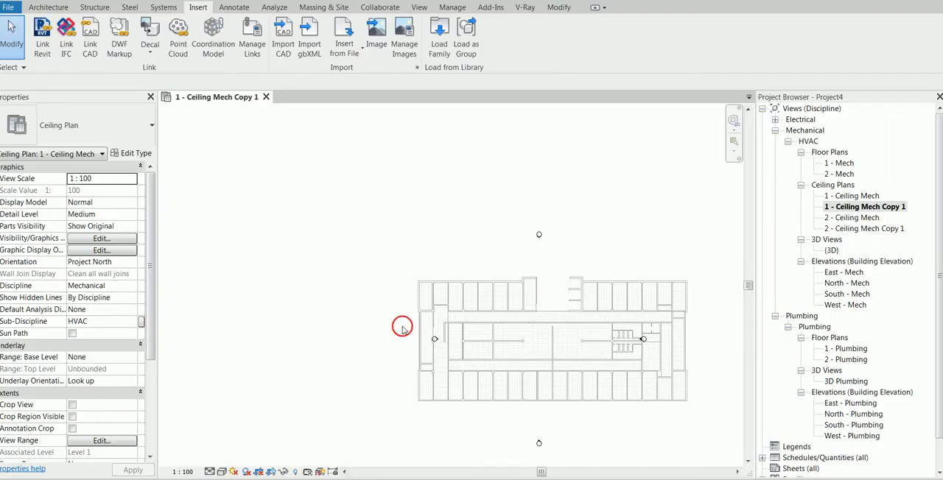
pyautogui.moveTo(402, 326)
pyautogui.mouseDown()
pyautogui.moveTo(450, 347)
pyautogui.moveTo(389, 344)
pyautogui.mouseUp()
pyautogui.press('Escape')
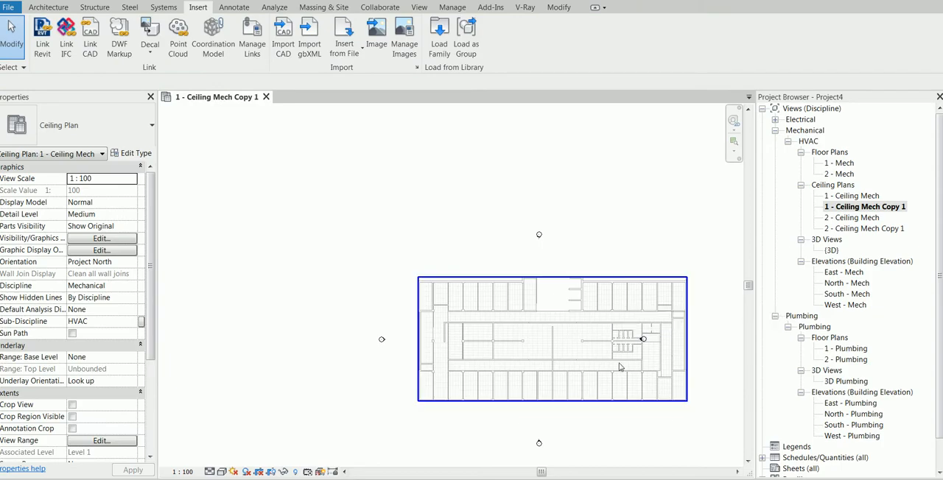
# Step: Move the whole east elevation marker out of the building interior so it sits clear of the building's east side
pyautogui.click(643, 340)
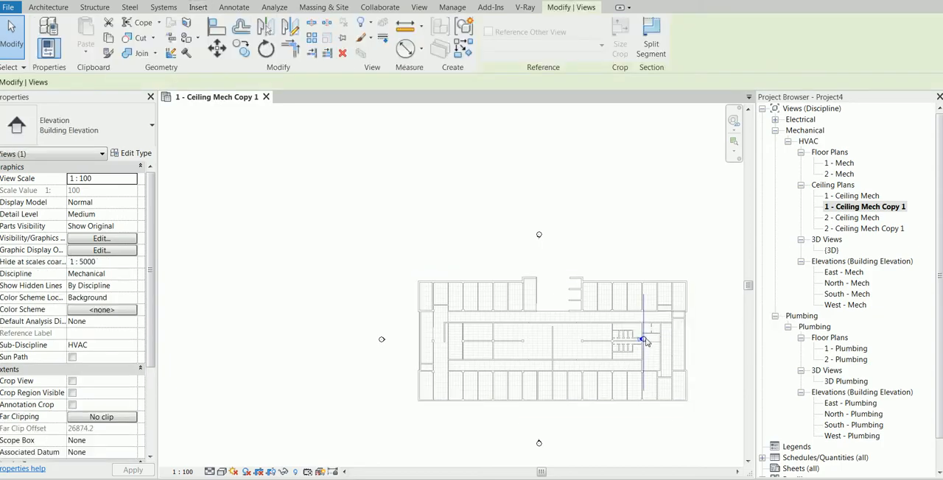
pyautogui.press('Escape')
pyautogui.click(643, 333)
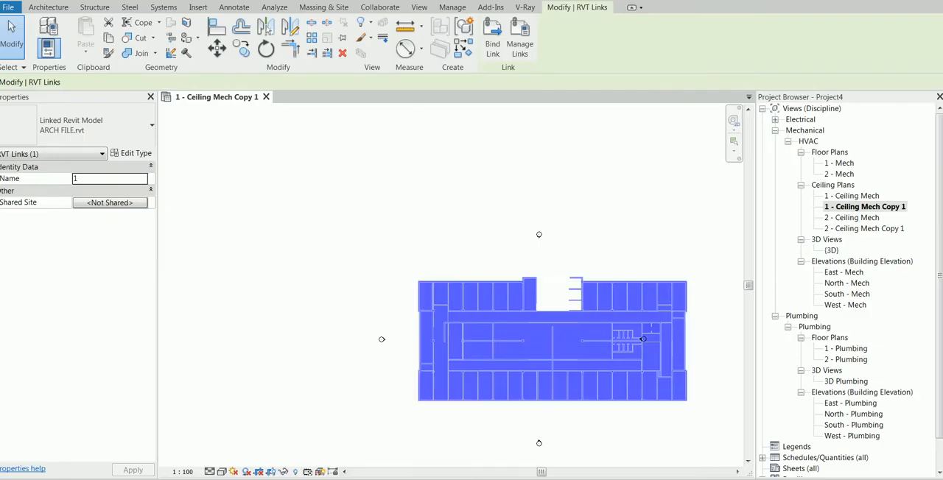
pyautogui.press('Escape')
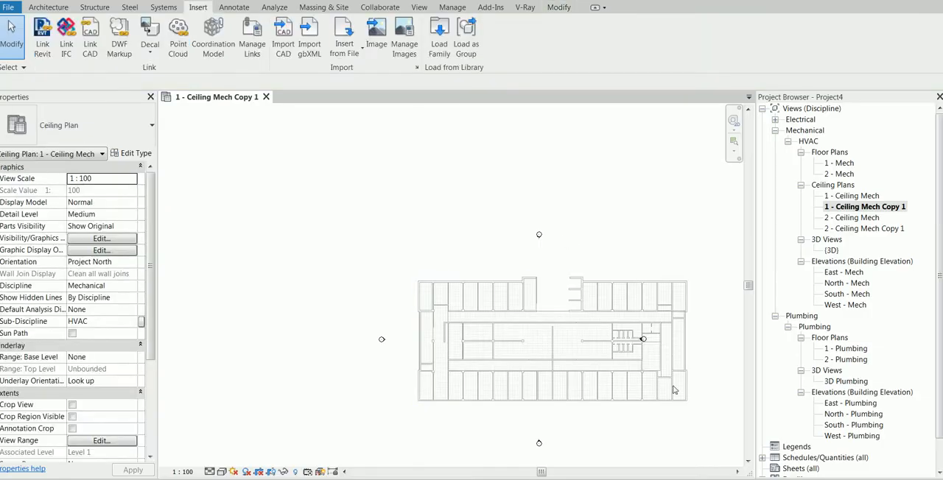
pyautogui.click(643, 340)
pyautogui.click(641, 337)
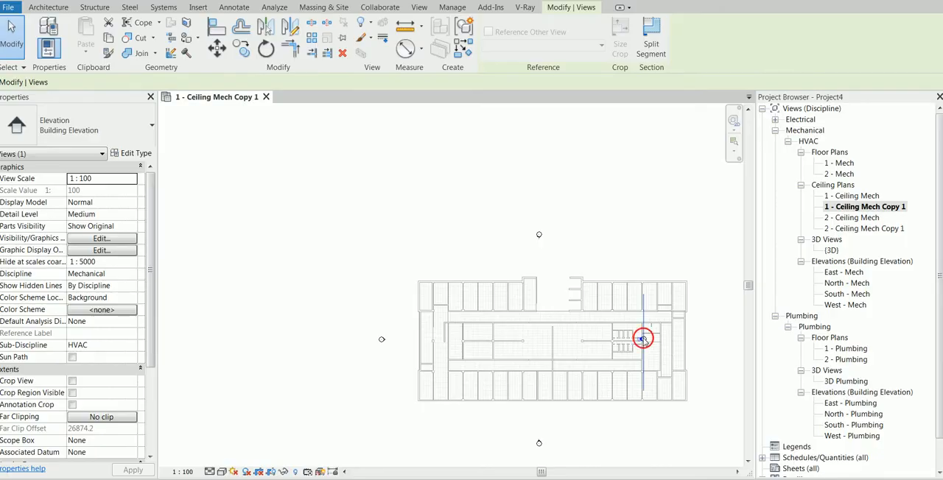
pyautogui.moveTo(601, 282); pyautogui.dragTo(685, 395)
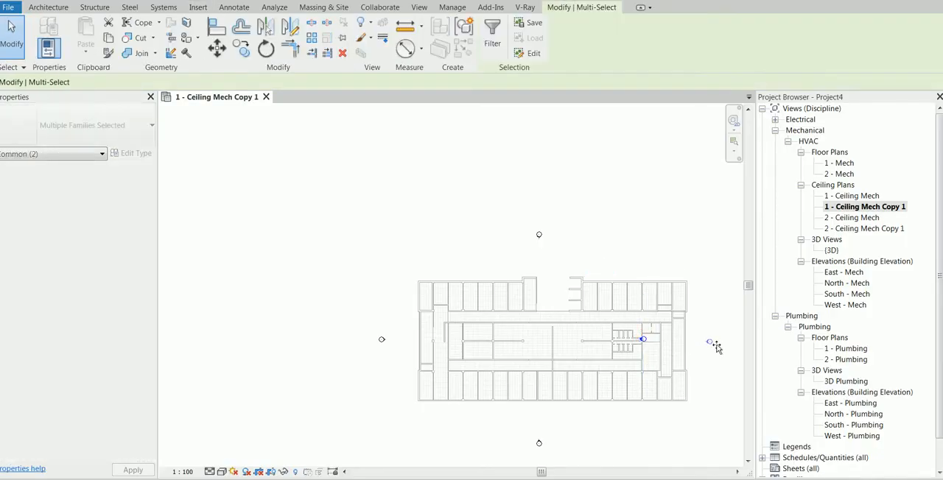
pyautogui.scroll(2, 590, 265)
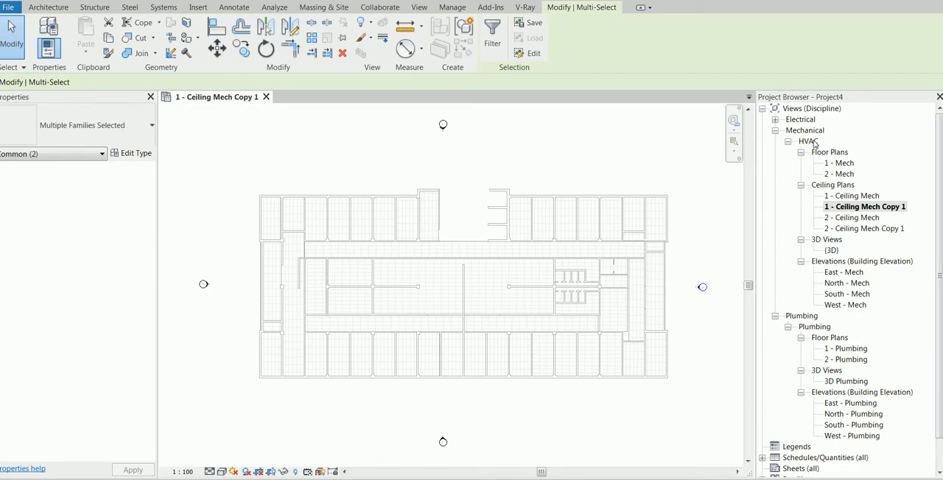
# Step: Apply the Mechanical Ceiling template properties to 1 - Ceiling Mech Copy 1, with the template's Sub-Discipline set to FF
pyautogui.click(864, 209)
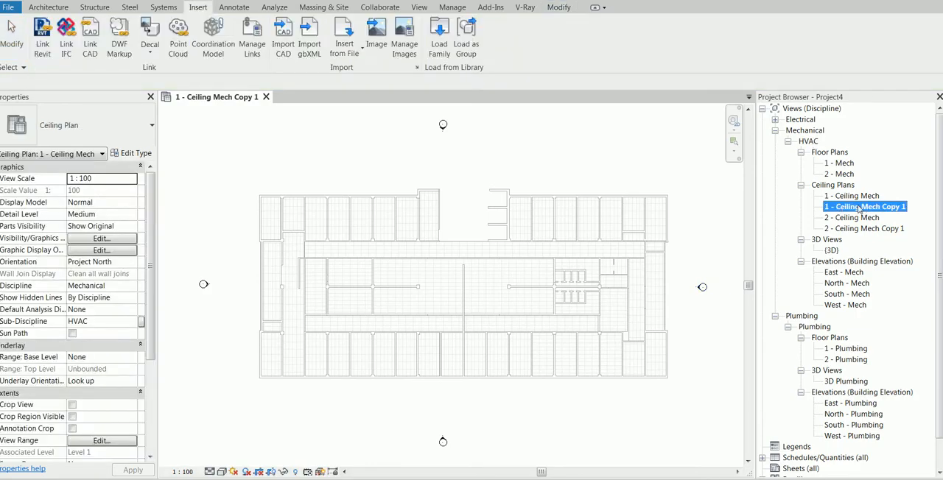
pyautogui.rightClick(858, 210)
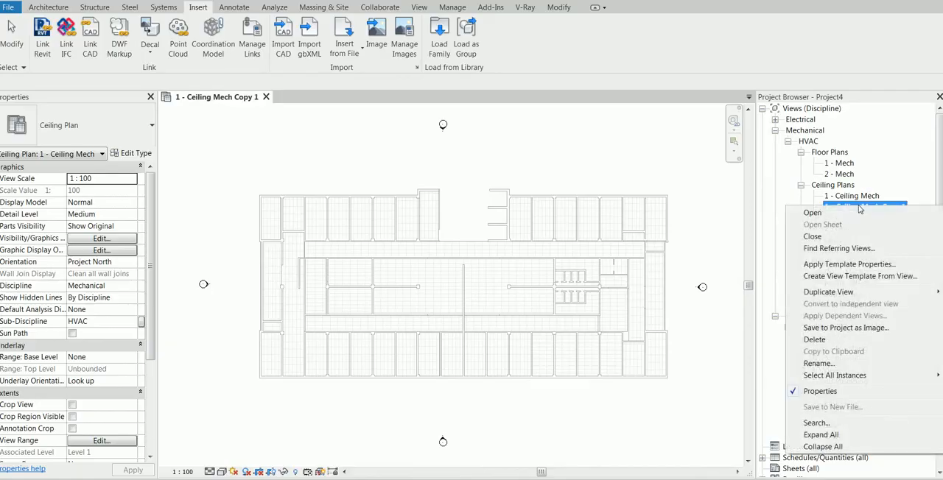
pyautogui.click(839, 265)
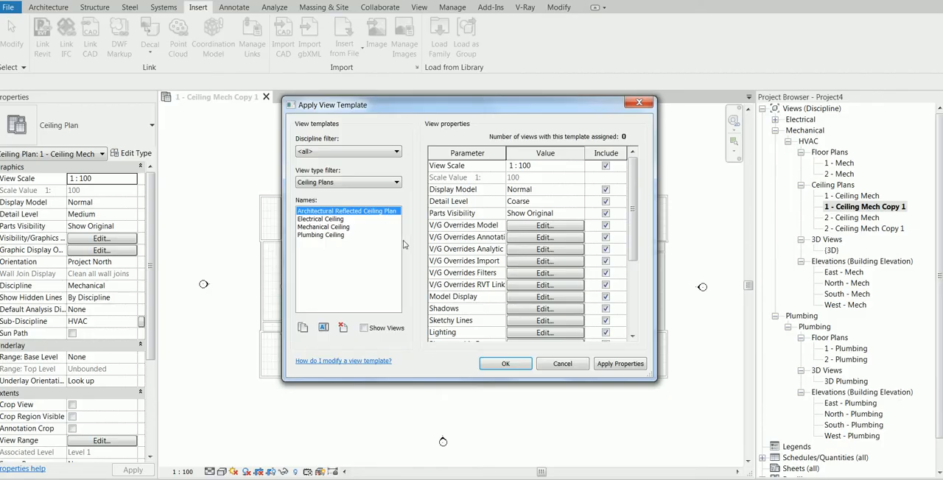
pyautogui.click(344, 228)
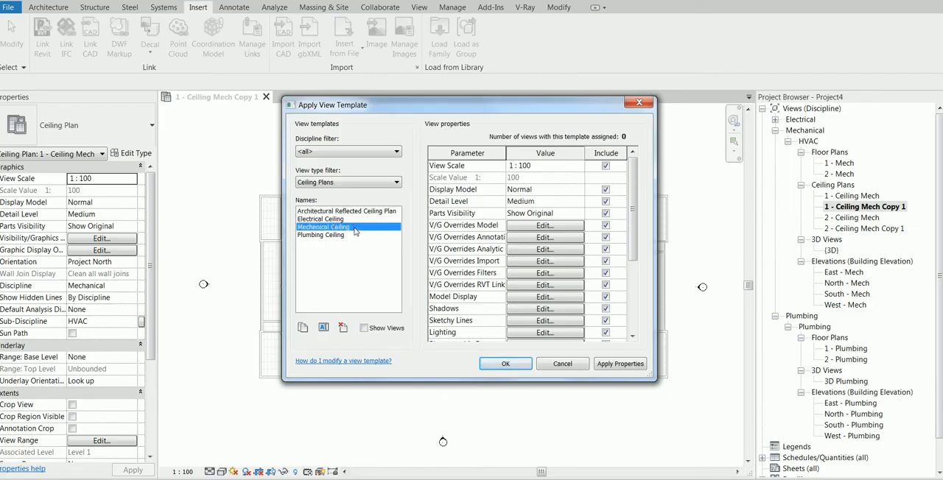
pyautogui.moveTo(634, 221); pyautogui.dragTo(634, 291)
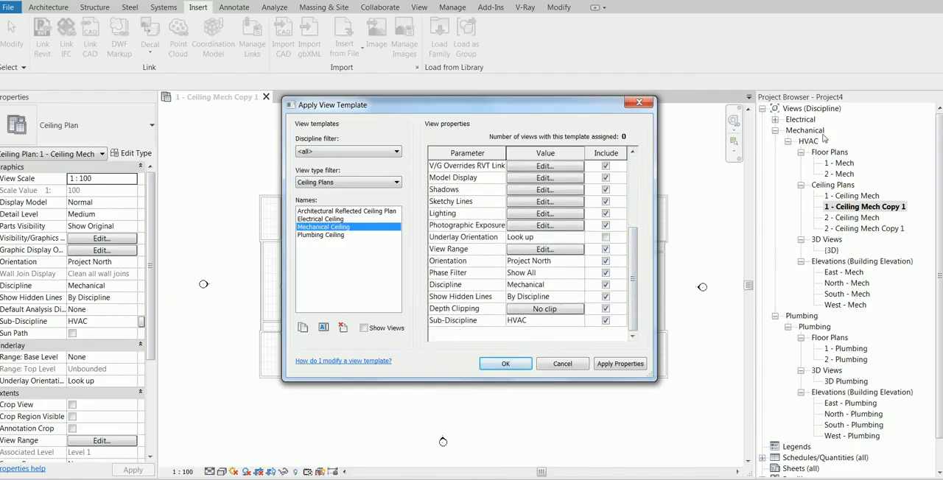
pyautogui.click(543, 325)
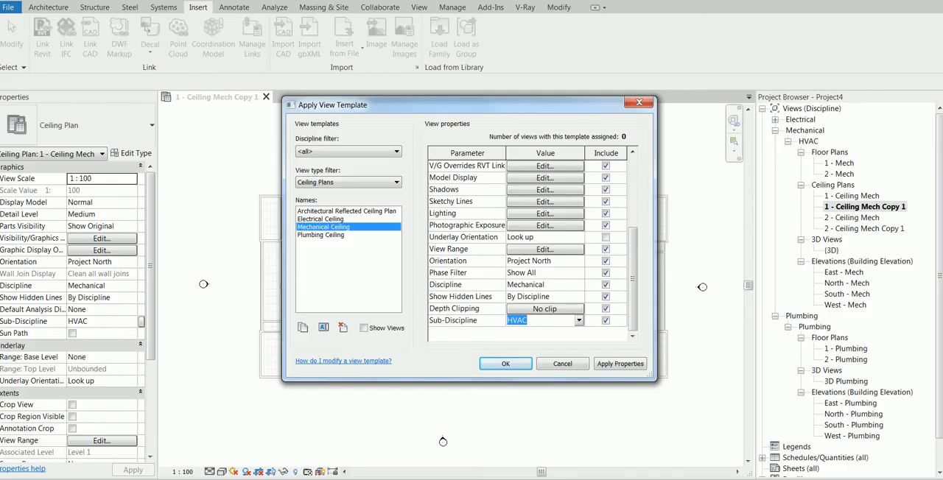
pyautogui.write('FF')
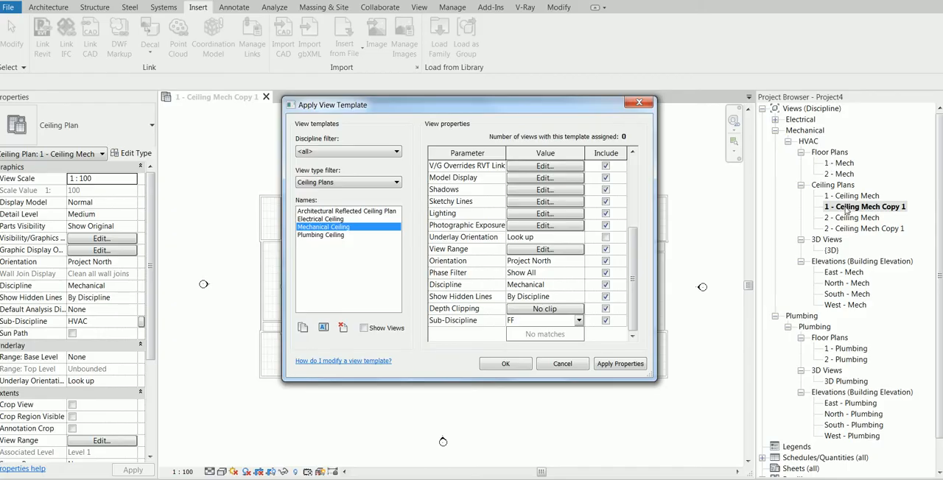
pyautogui.click(506, 364)
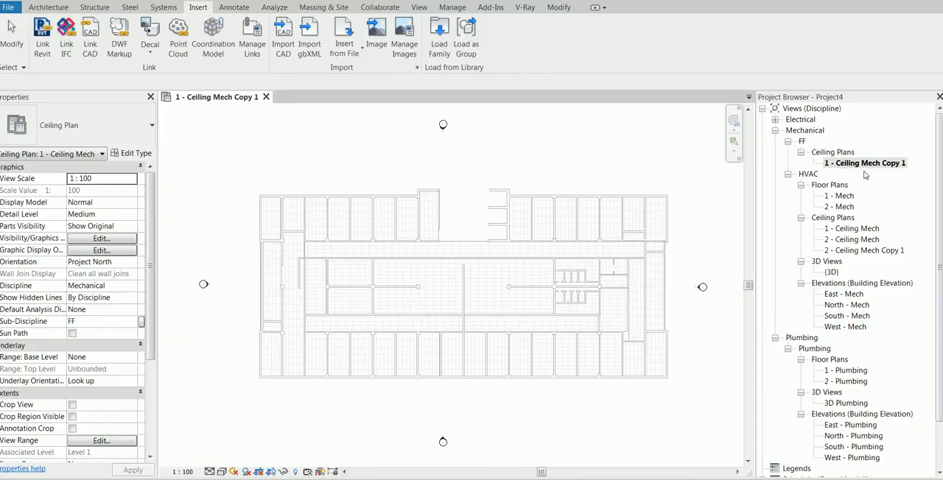
# Step: Apply the Mechanical Ceiling template properties to 2 - Ceiling Mech Copy 1 so it is grouped under FF
pyautogui.click(868, 251)
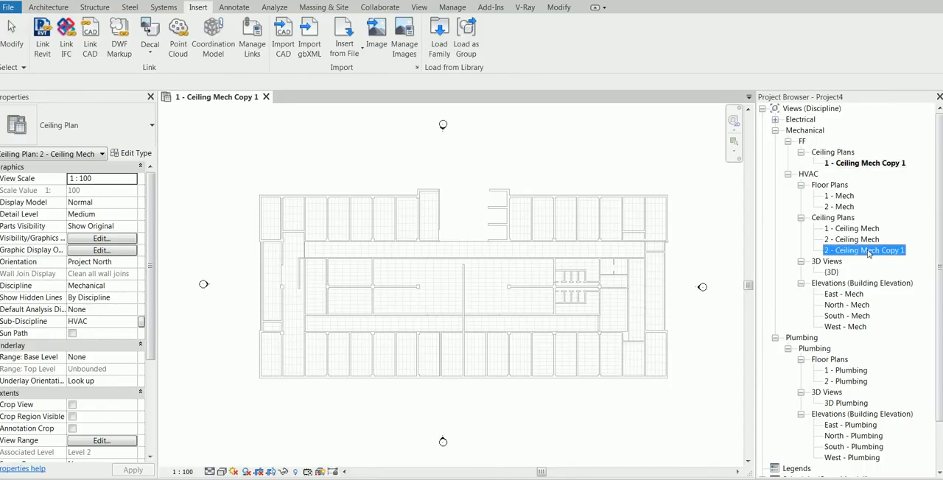
pyautogui.rightClick(868, 251)
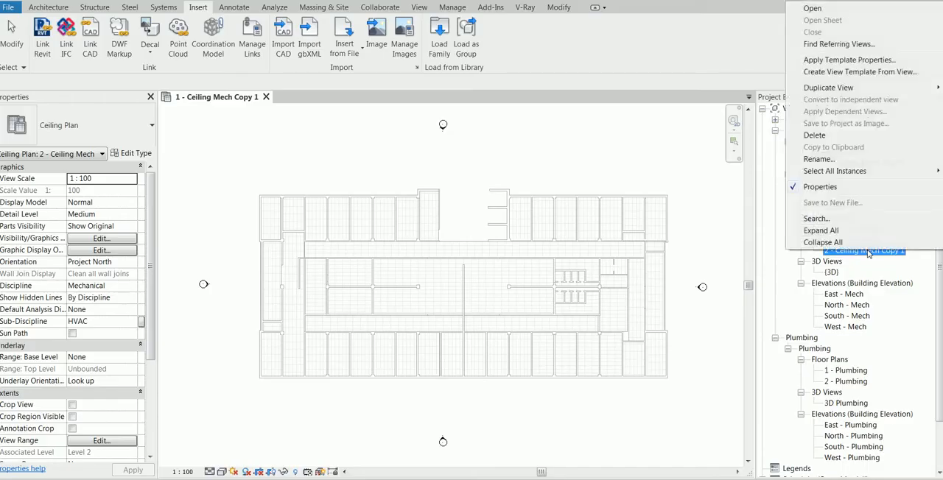
pyautogui.click(870, 63)
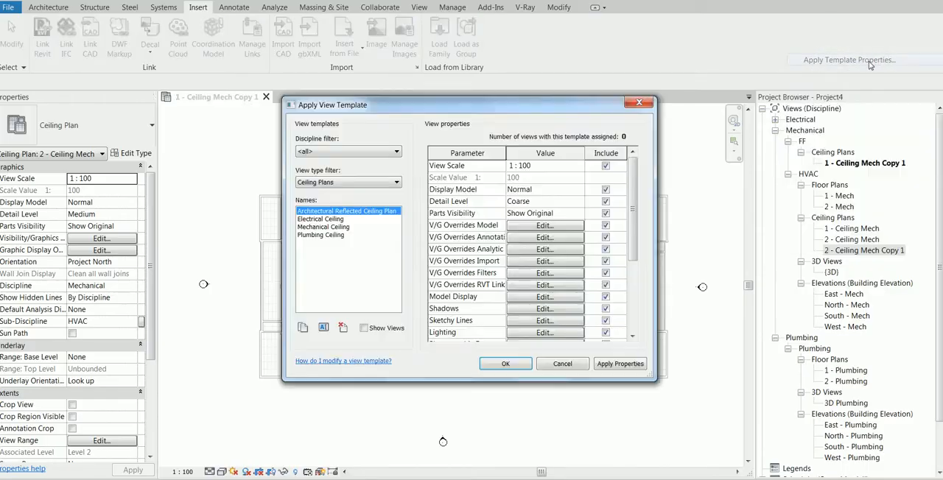
pyautogui.click(351, 228)
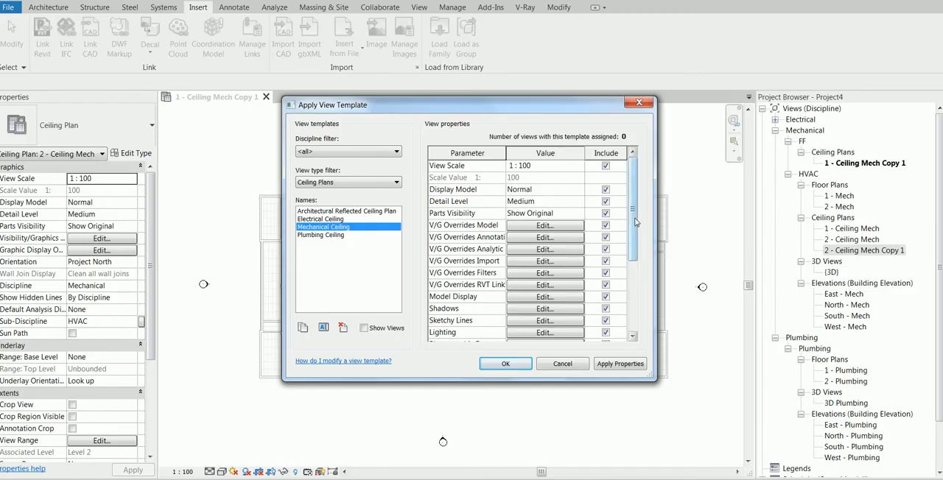
pyautogui.moveTo(631, 225); pyautogui.dragTo(632, 288)
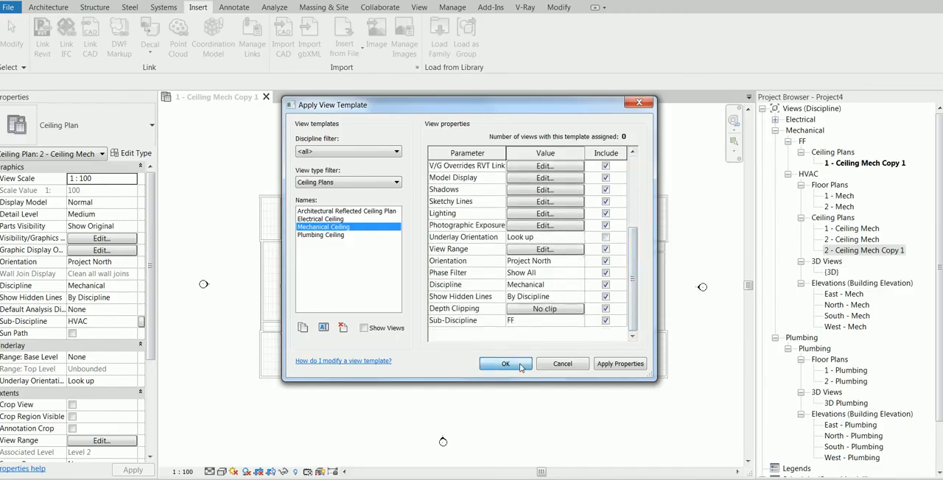
pyautogui.click(507, 364)
# Step: Link the CAD drawing BL-01-MF-015.dwg from the Main folder into 1 - Ceiling Mech Copy 1, current view only, accepting the import messages
pyautogui.click(862, 164)
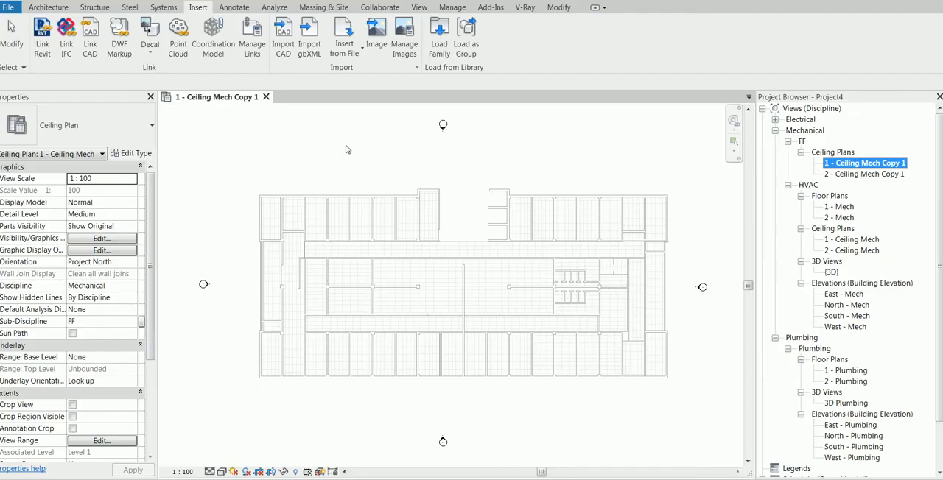
pyautogui.click(90, 40)
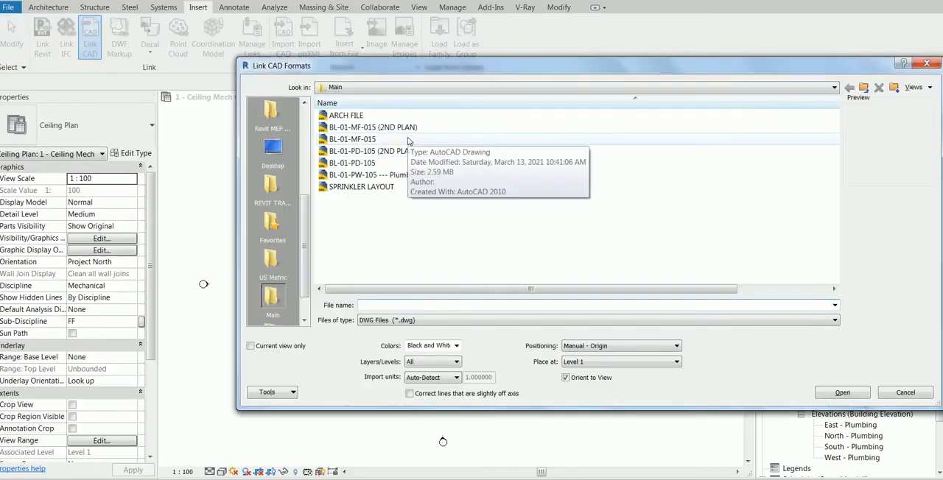
pyautogui.click(408, 140)
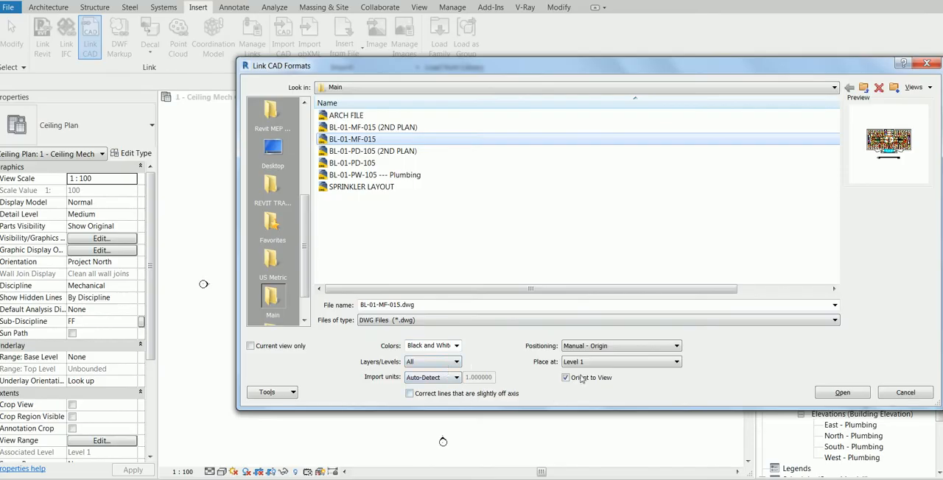
pyautogui.click(251, 346)
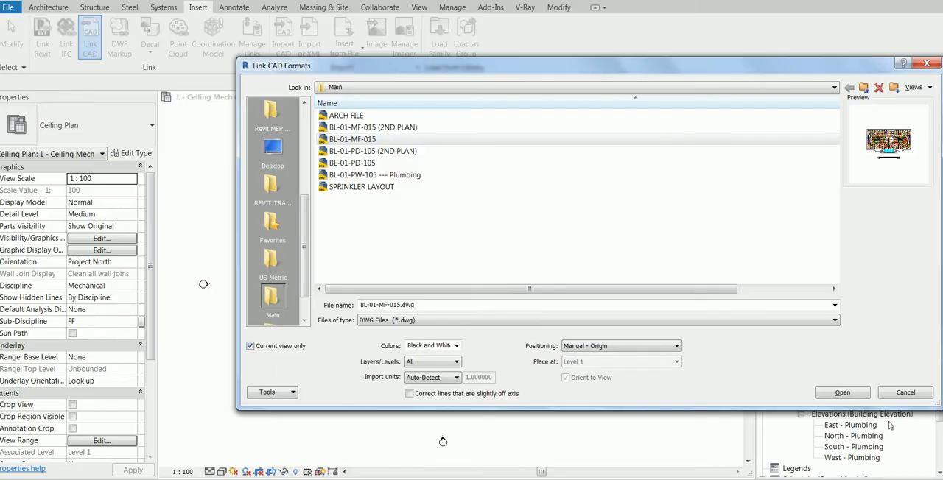
pyautogui.click(840, 393)
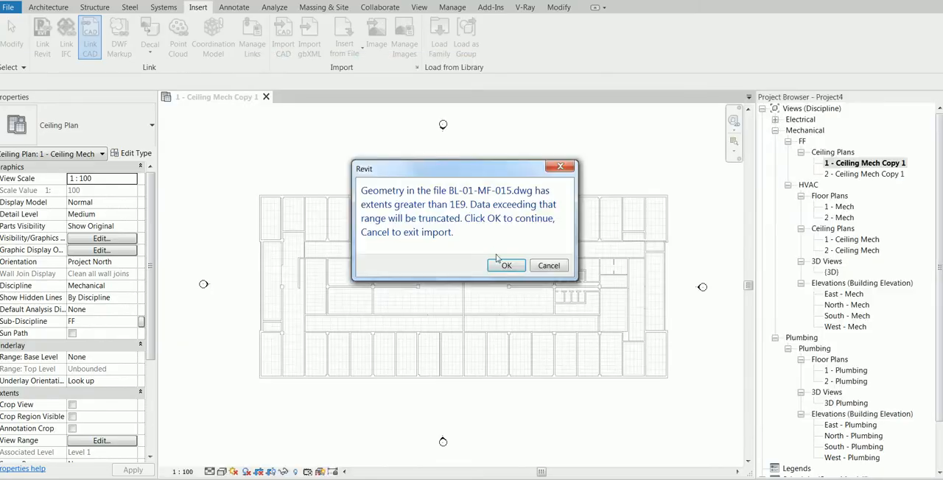
pyautogui.click(506, 265)
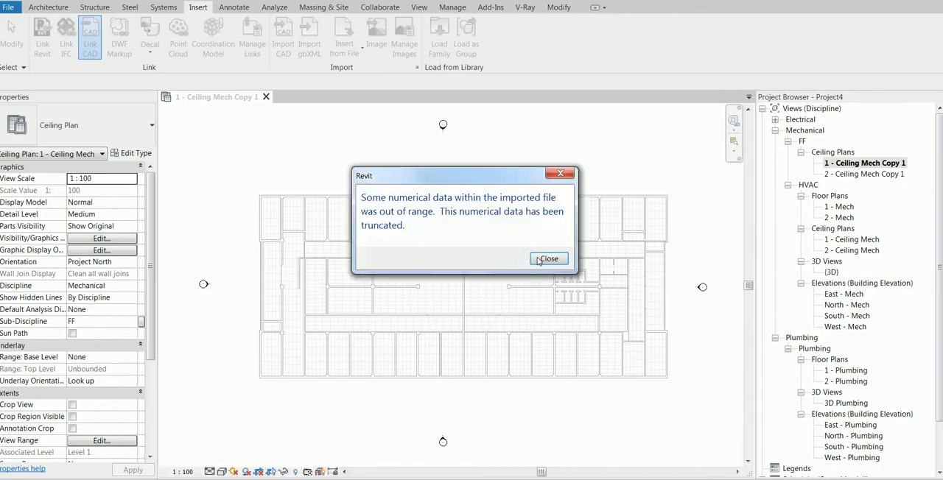
pyautogui.click(543, 260)
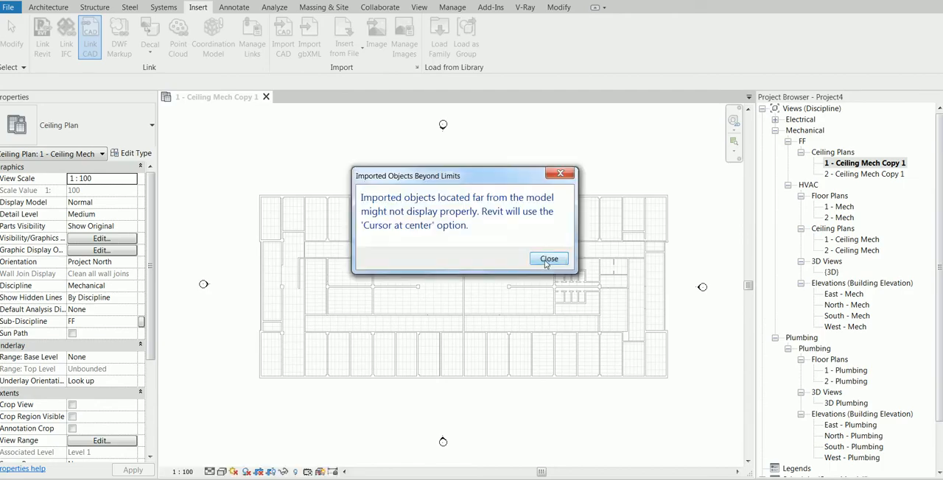
pyautogui.click(543, 258)
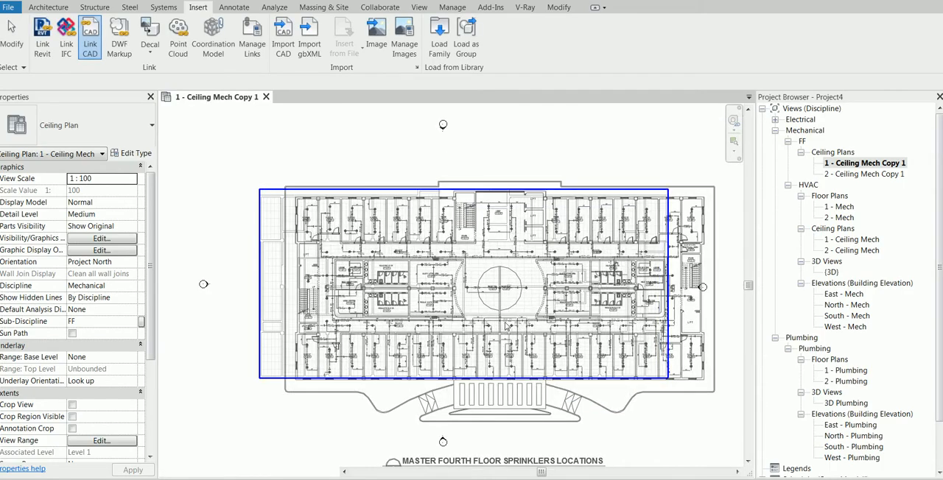
# Step: Place the linked sprinkler drawing at the east end of the architectural model and dismiss the warning
pyautogui.scroll(-1, 501, 319)
pyautogui.moveTo(551, 331); pyautogui.dragTo(436, 332, button='middle')
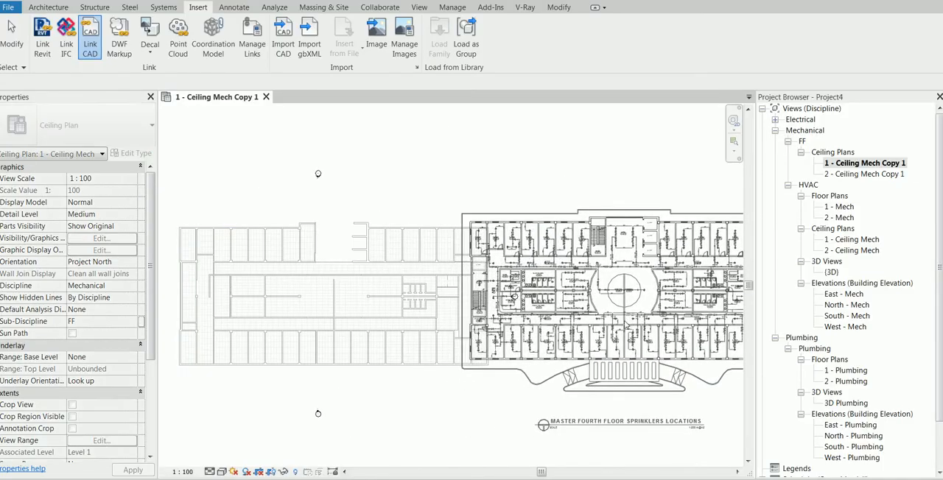
pyautogui.click(630, 324)
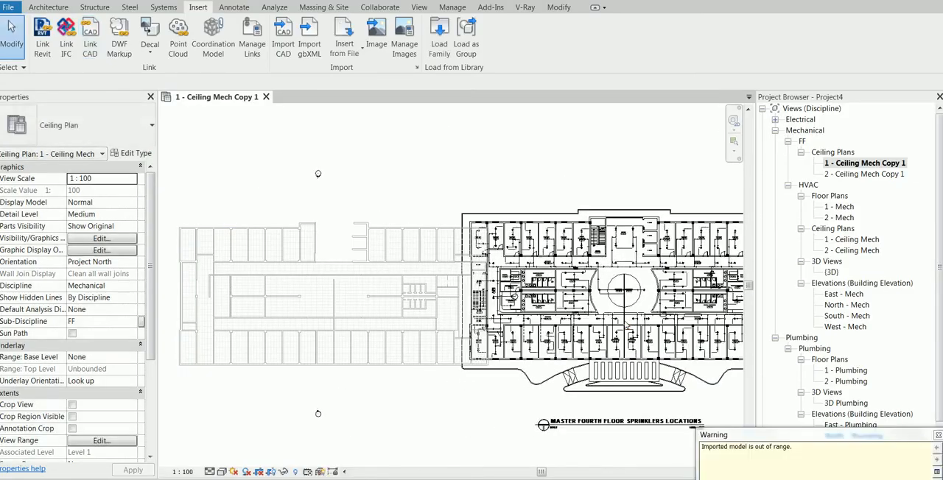
pyautogui.click(938, 435)
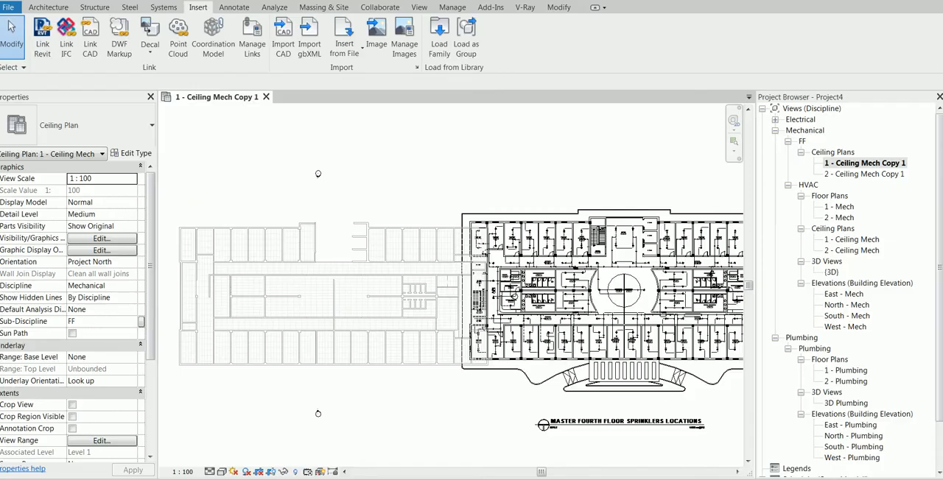
pyautogui.click(568, 218)
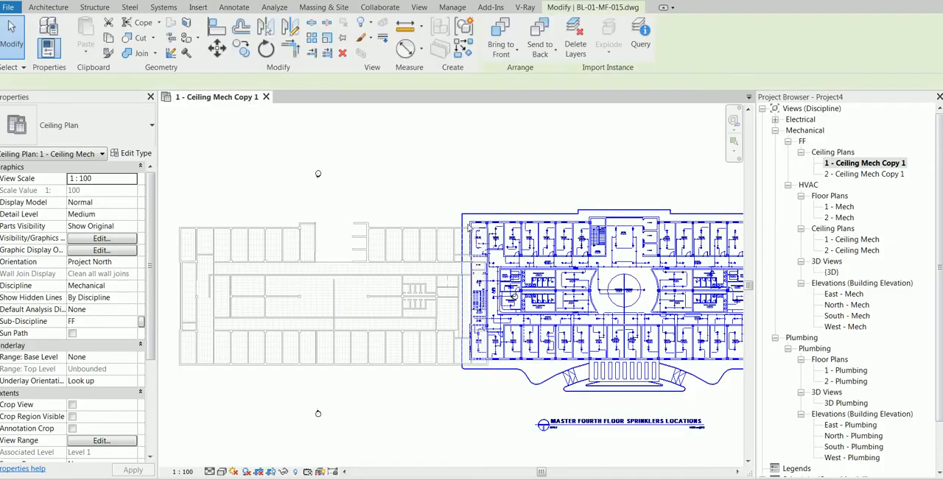
pyautogui.click(451, 156)
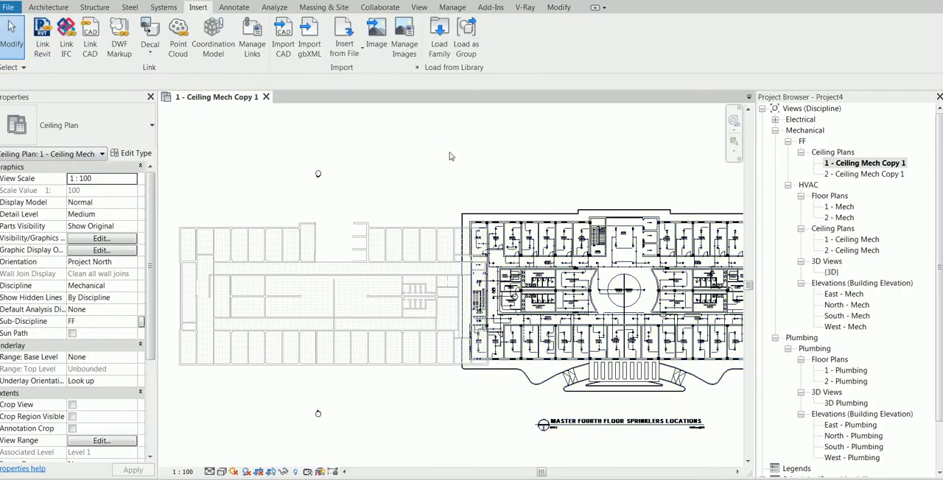
# Step: Override the projection lines of all BL-01-MF-015.dwg layers to red in the view's imported categories and apply the change
pyautogui.press('v')
pyautogui.press('g')
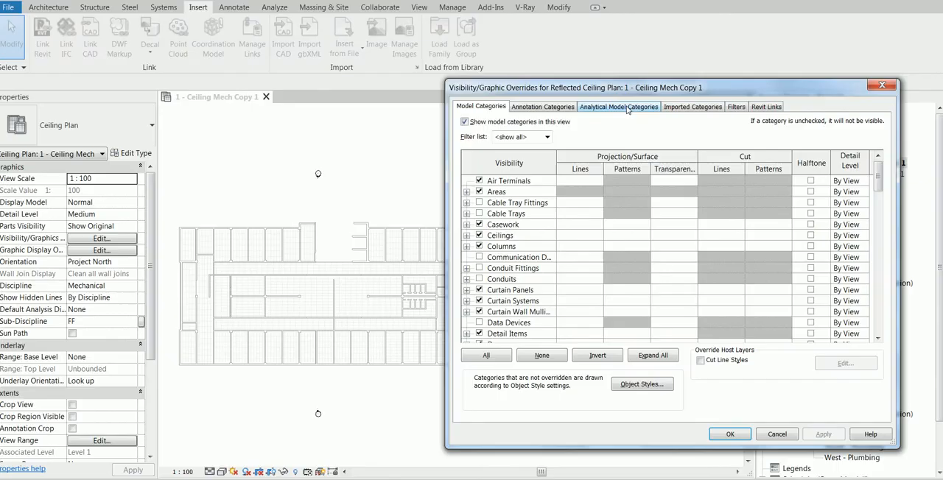
pyautogui.click(673, 108)
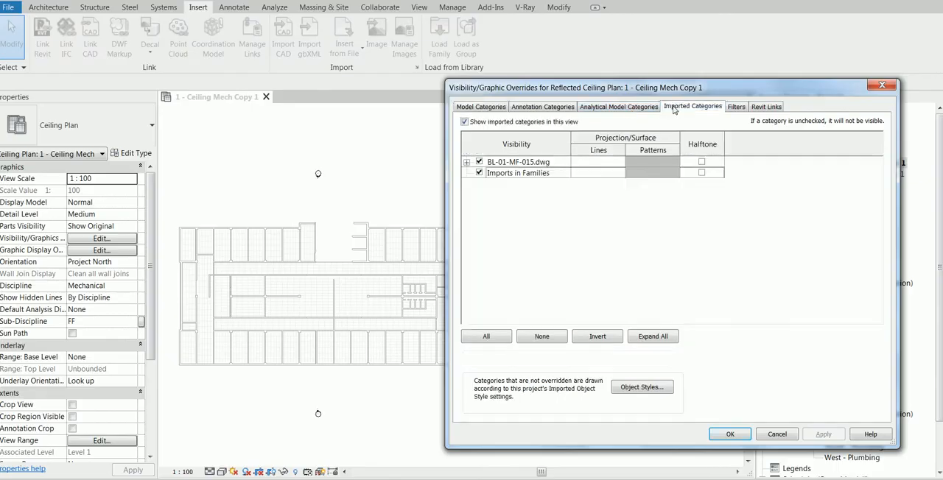
pyautogui.click(467, 162)
pyautogui.click(490, 335)
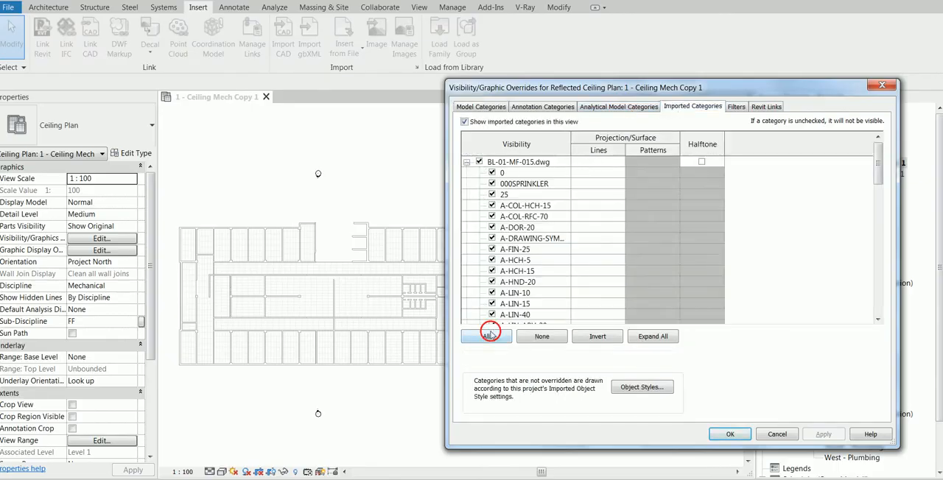
pyautogui.click(598, 162)
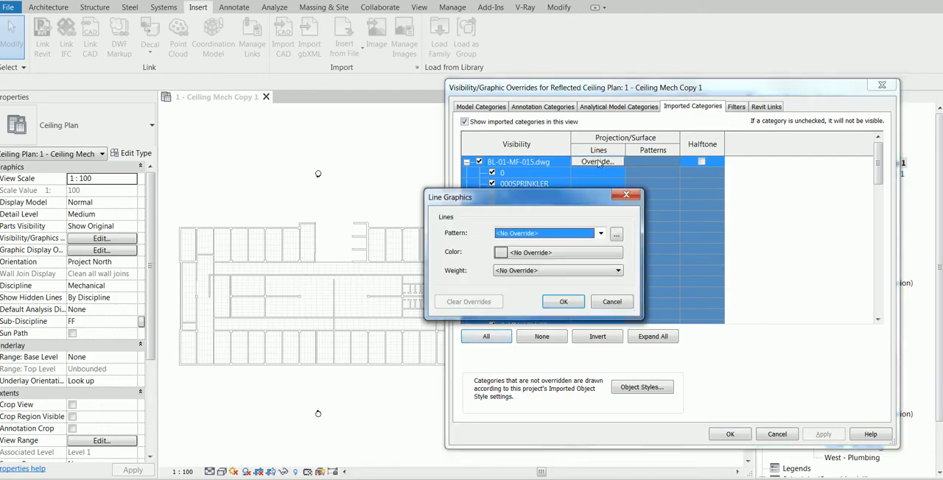
pyautogui.click(549, 253)
pyautogui.click(427, 268)
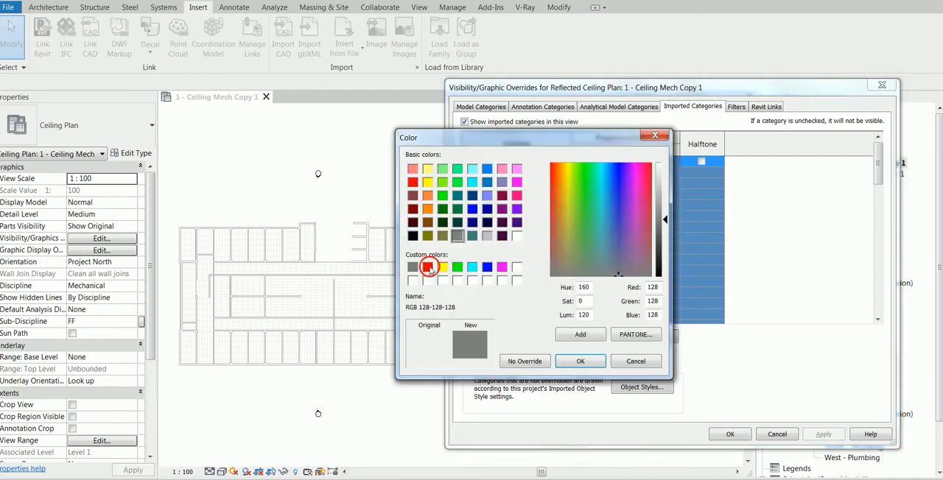
pyautogui.click(580, 361)
pyautogui.click(562, 302)
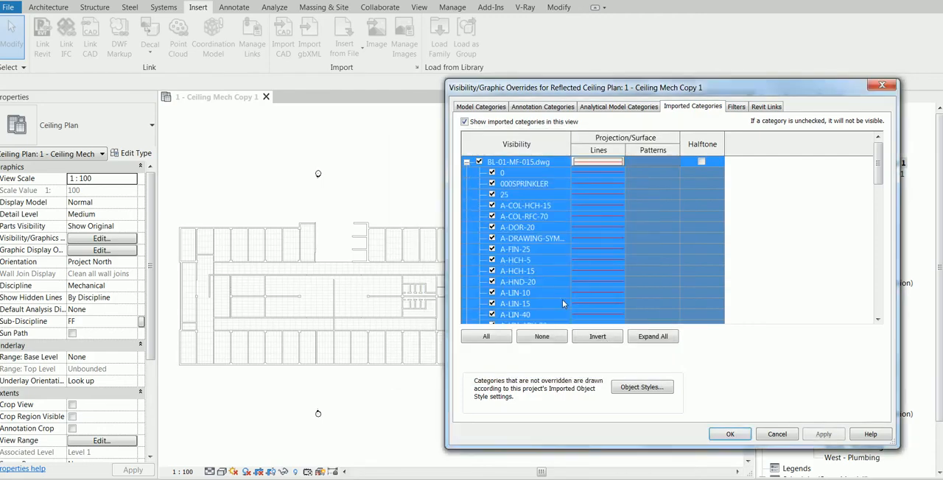
pyautogui.click(824, 434)
pyautogui.click(731, 434)
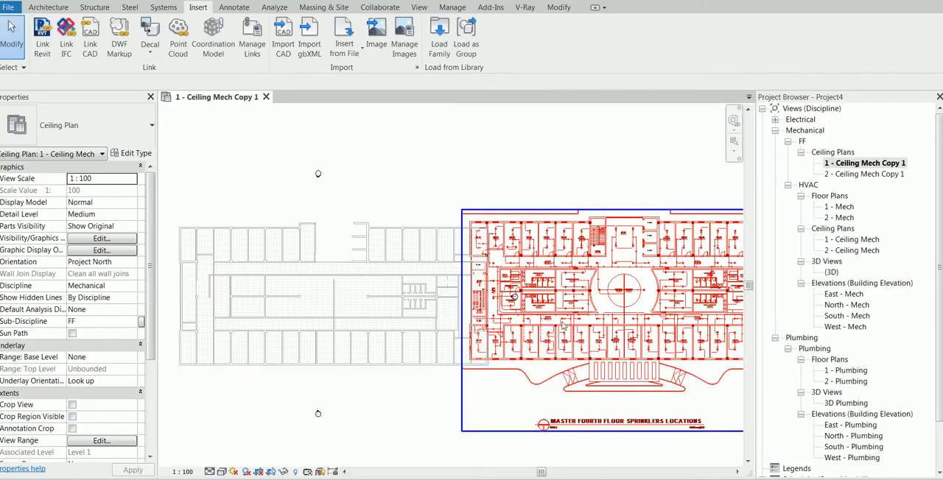
# Step: Align the west outer wall of the linked sprinkler drawing with the west wall face of the architectural model
pyautogui.moveTo(295, 213); pyautogui.dragTo(389, 211, button='middle')
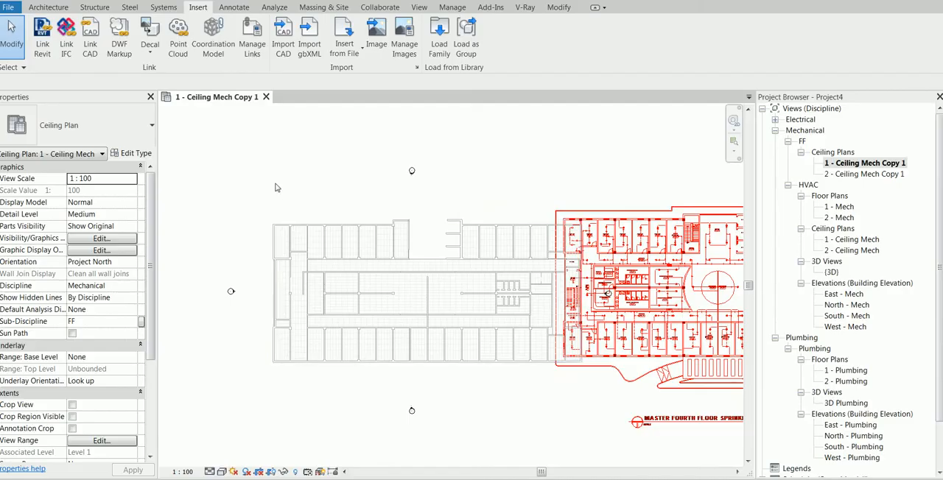
pyautogui.press('a')
pyautogui.press('l')
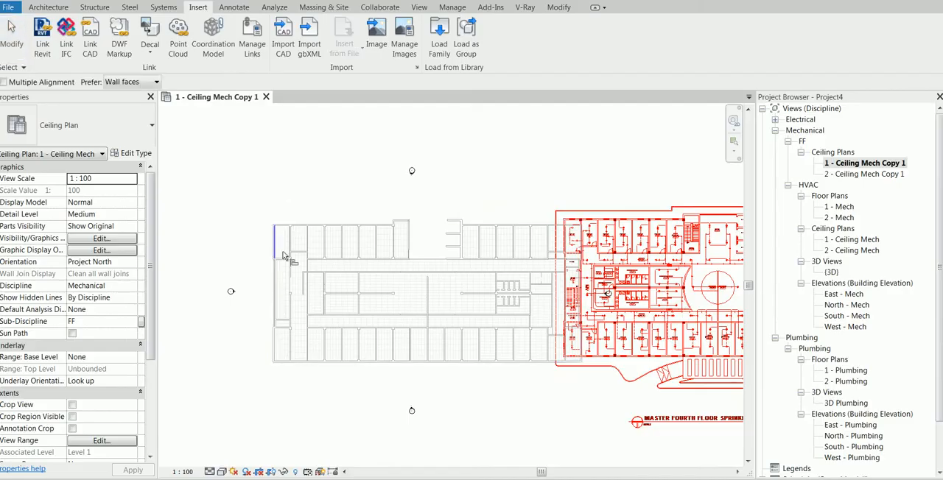
pyautogui.scroll(5, 272, 235)
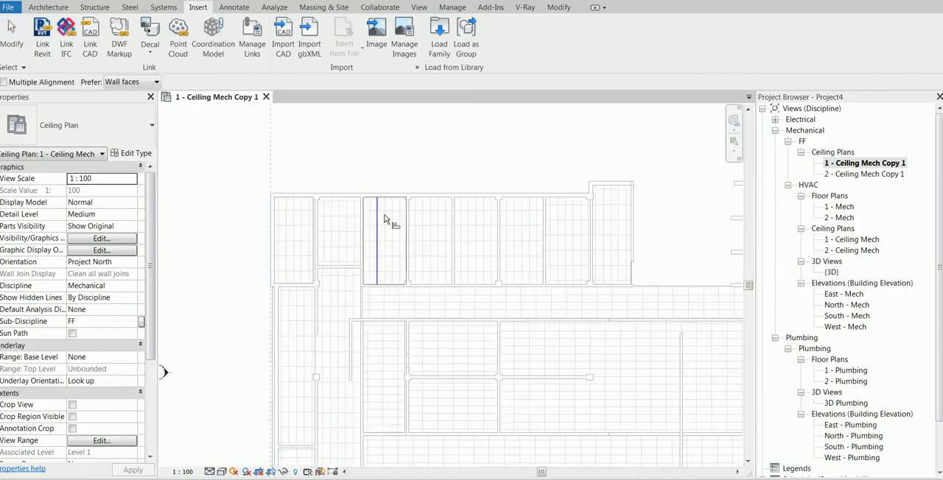
pyautogui.scroll(-5, 520, 215)
pyautogui.scroll(3, 541, 205)
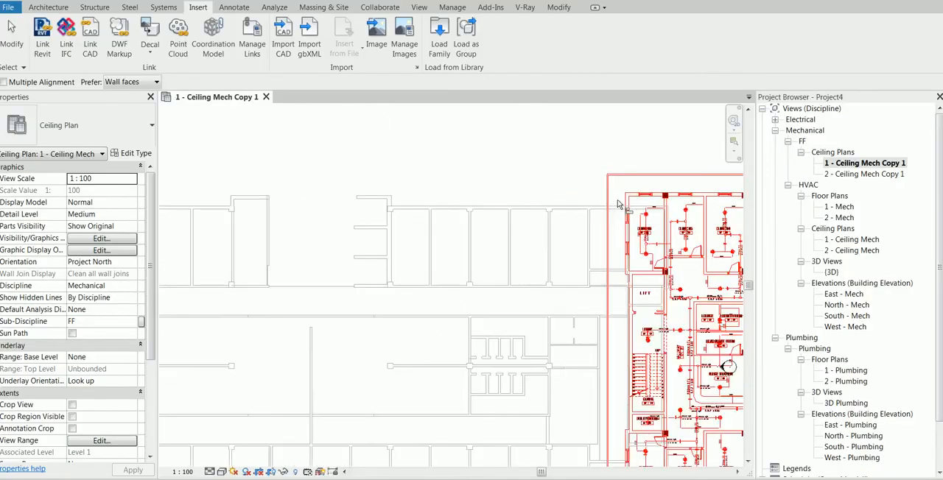
pyautogui.scroll(3, 623, 200)
pyautogui.click(631, 200)
pyautogui.scroll(-5, 263, 122)
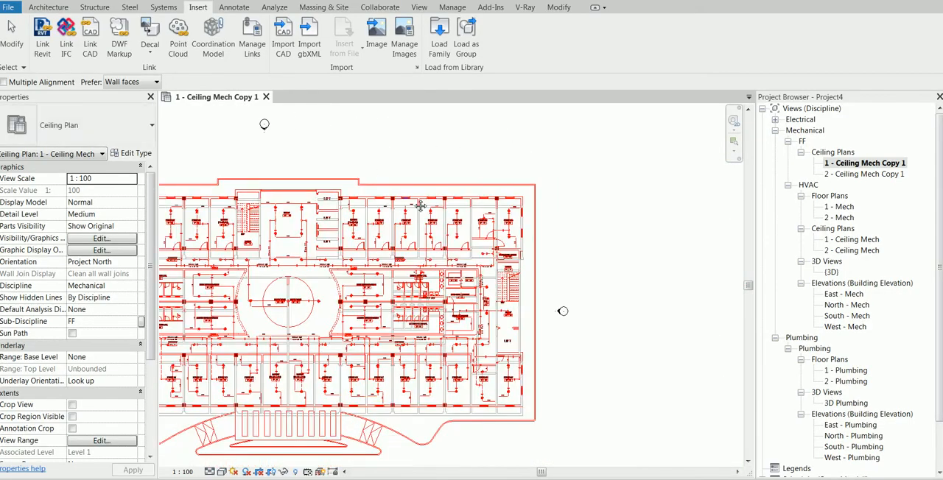
# Step: Align the north outer wall of the linked sprinkler drawing with the architectural model's north wall and end the Align command
pyautogui.scroll(4, 248, 195)
pyautogui.scroll(2, 274, 201)
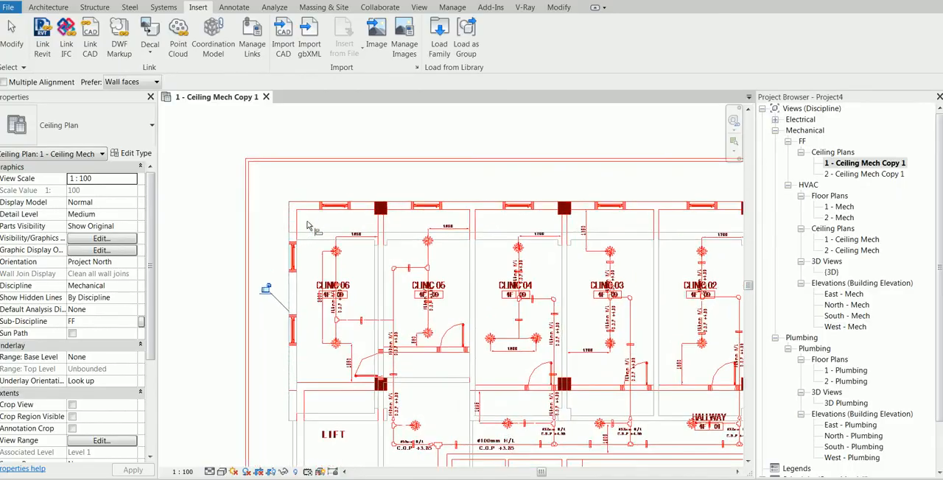
pyautogui.scroll(-3, 309, 207)
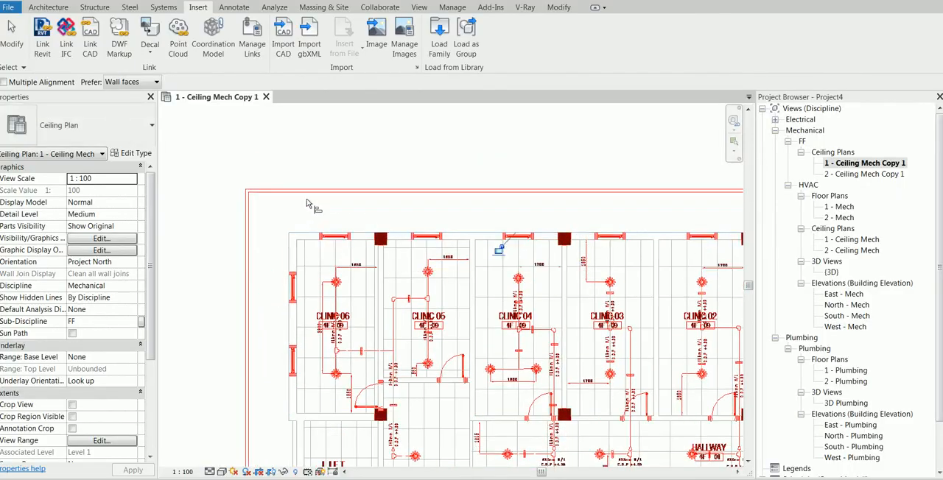
pyautogui.press('Escape')
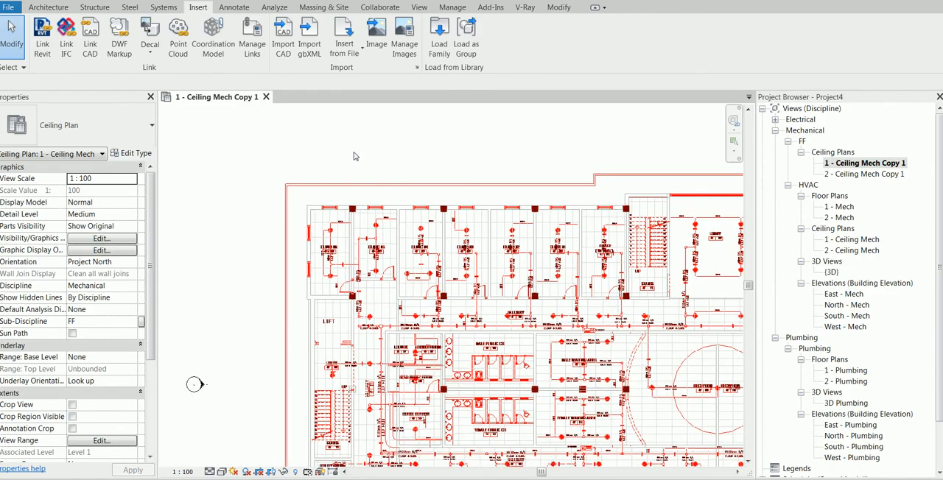
pyautogui.press('v')
pyautogui.press('g')
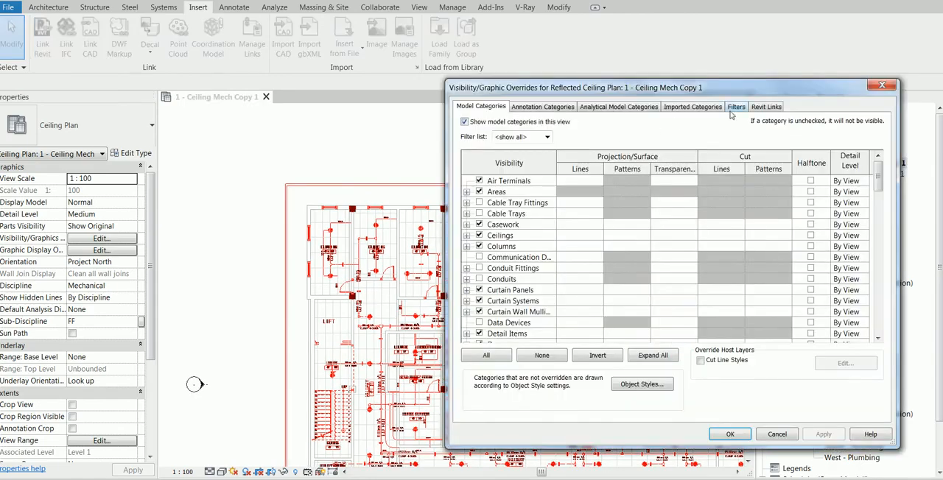
pyautogui.press('Escape')
# Step: Hide the Elevations annotation category in the 1 - Ceiling Mech Copy 1 view through its visibility/graphic overrides
pyautogui.scroll(-3, 325, 174)
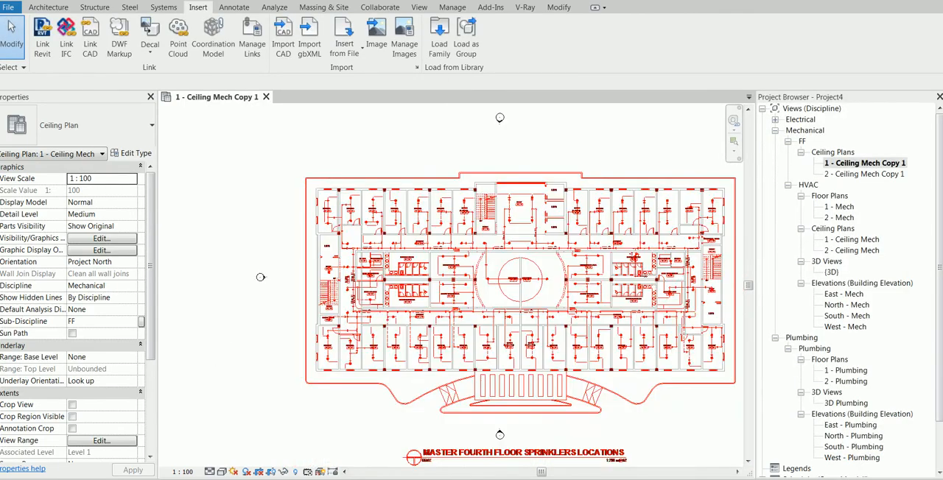
pyautogui.moveTo(331, 172); pyautogui.dragTo(286, 158, button='middle')
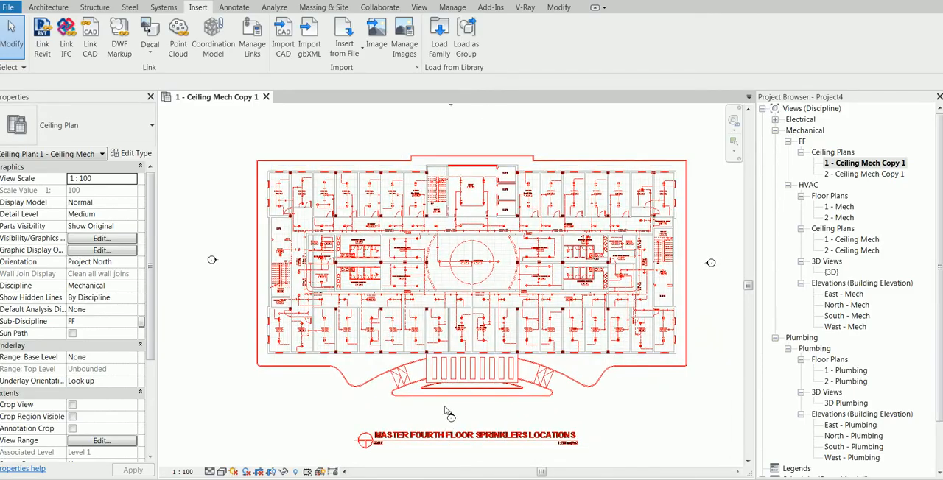
pyautogui.scroll(1, 449, 414)
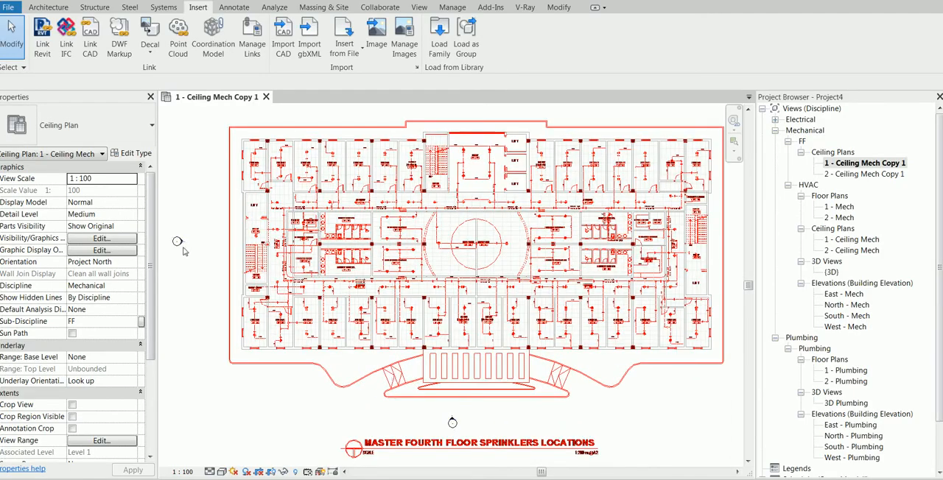
pyautogui.press('v')
pyautogui.press('g')
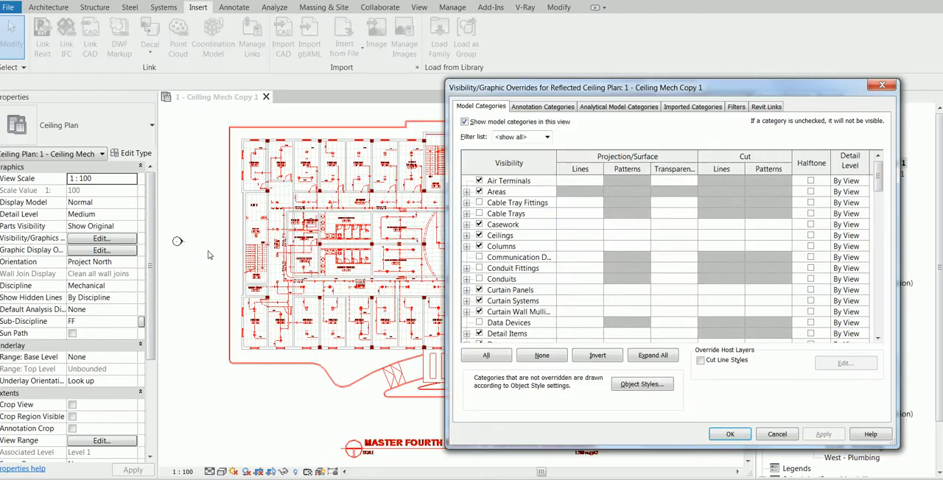
pyautogui.click(542, 106)
pyautogui.click(509, 236)
pyautogui.press('e')
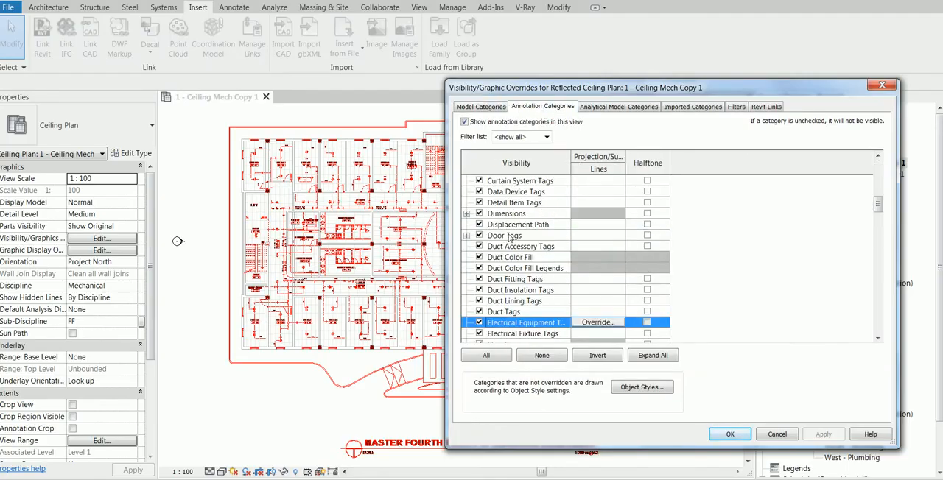
pyautogui.scroll(-2, 510, 237)
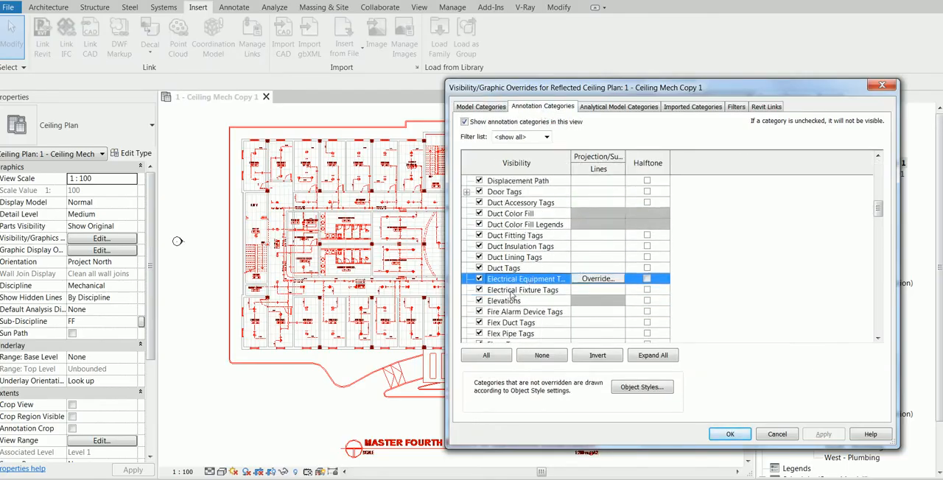
pyautogui.click(480, 301)
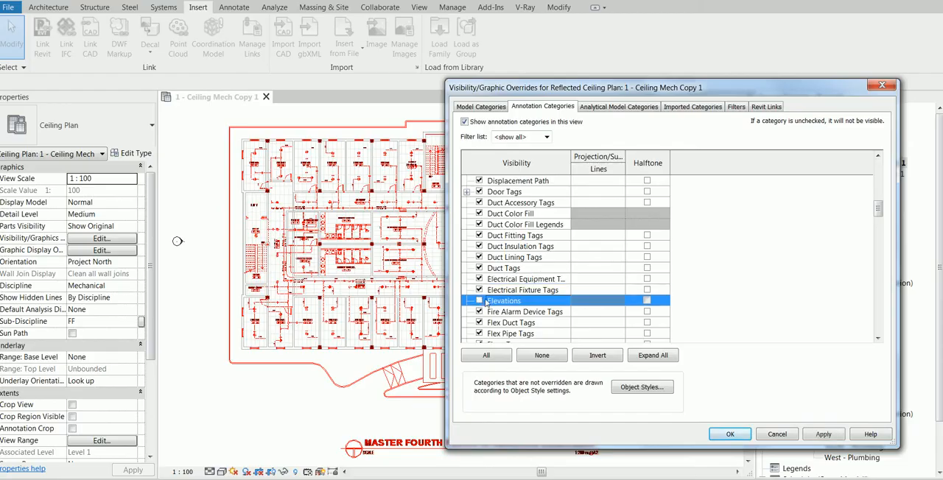
pyautogui.click(824, 435)
pyautogui.click(730, 434)
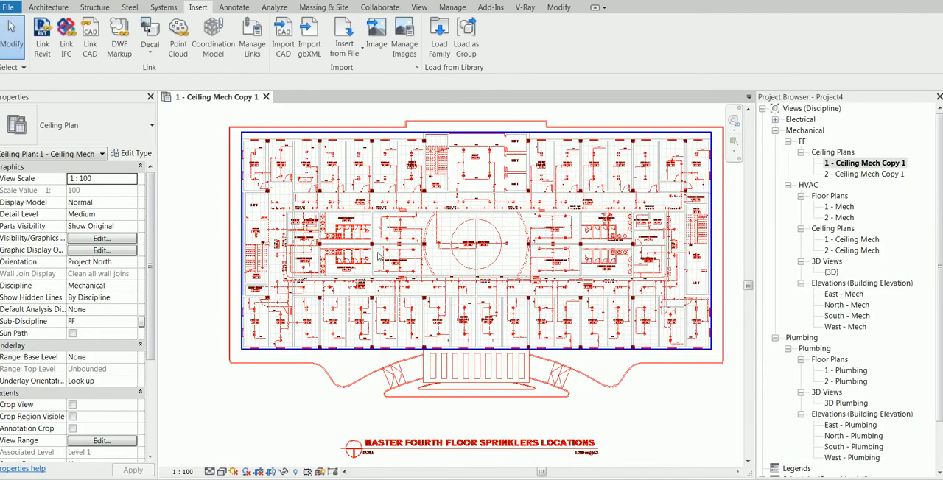
# Step: Query the upper sprinkler symbol in the CLINIC 06 room of the linked BL-01-MF-015.dwg to identify its layer
pyautogui.scroll(3, 246, 160)
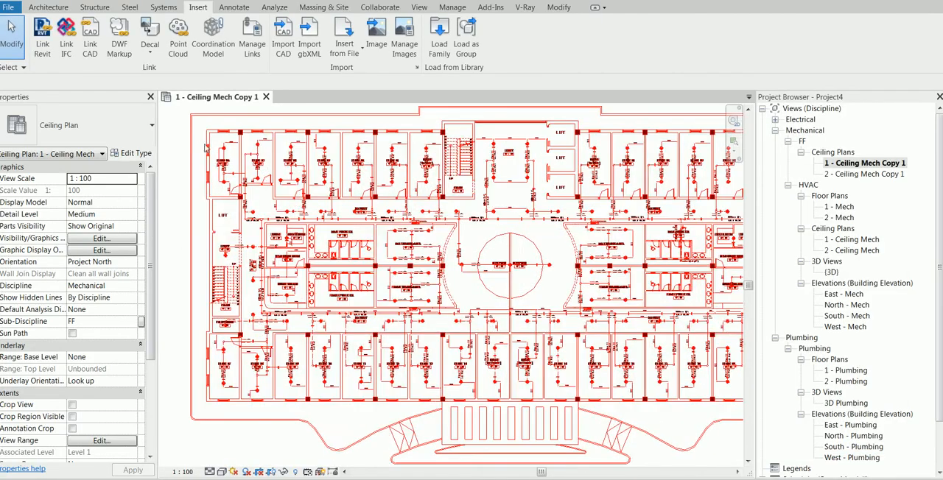
pyautogui.scroll(4, 244, 159)
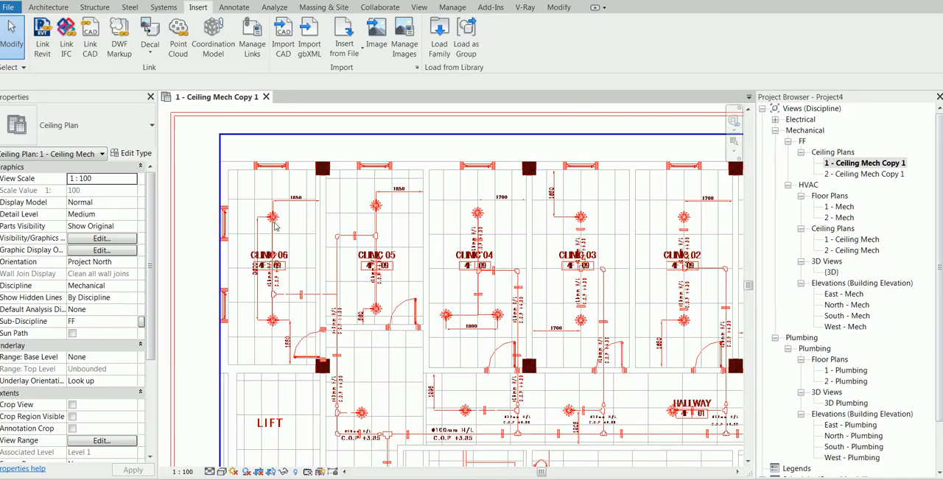
pyautogui.click(278, 224)
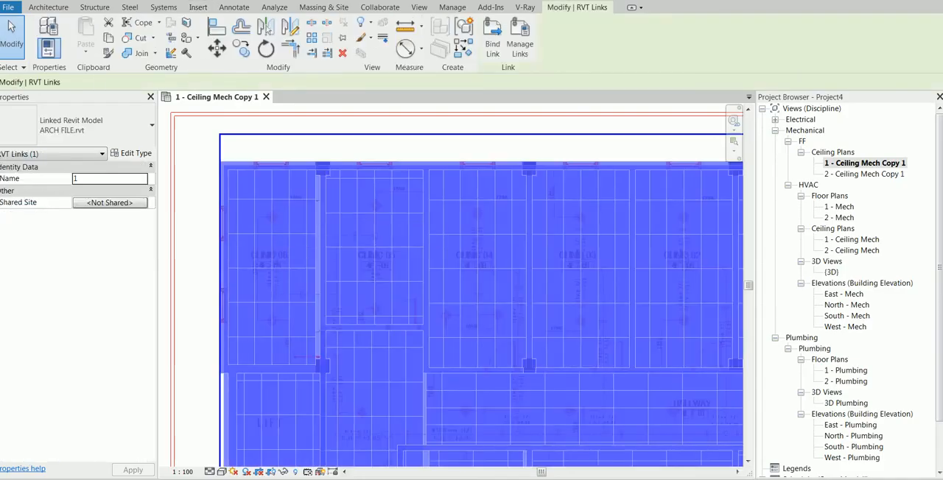
pyautogui.press('Escape')
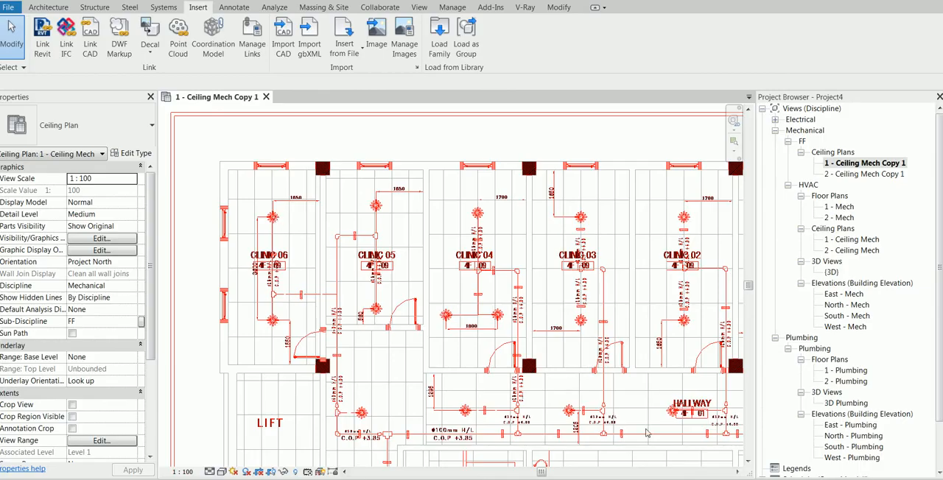
pyautogui.click(285, 269)
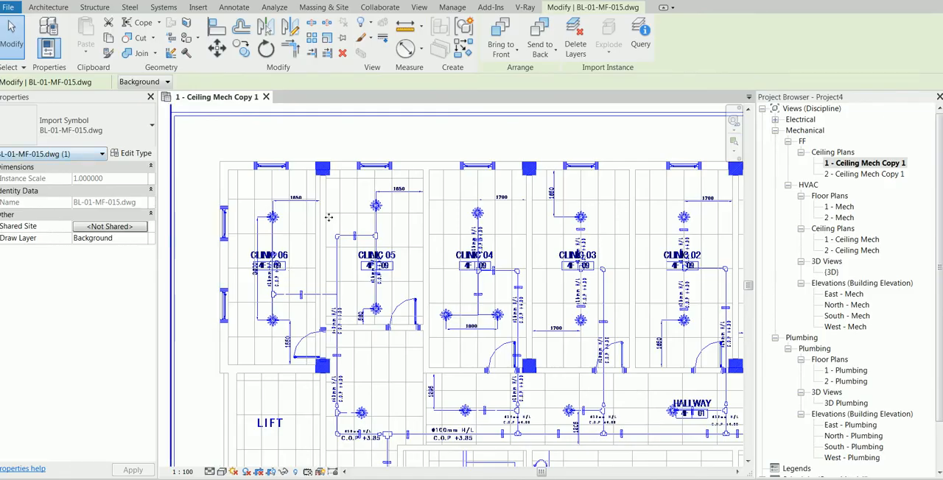
pyautogui.click(641, 33)
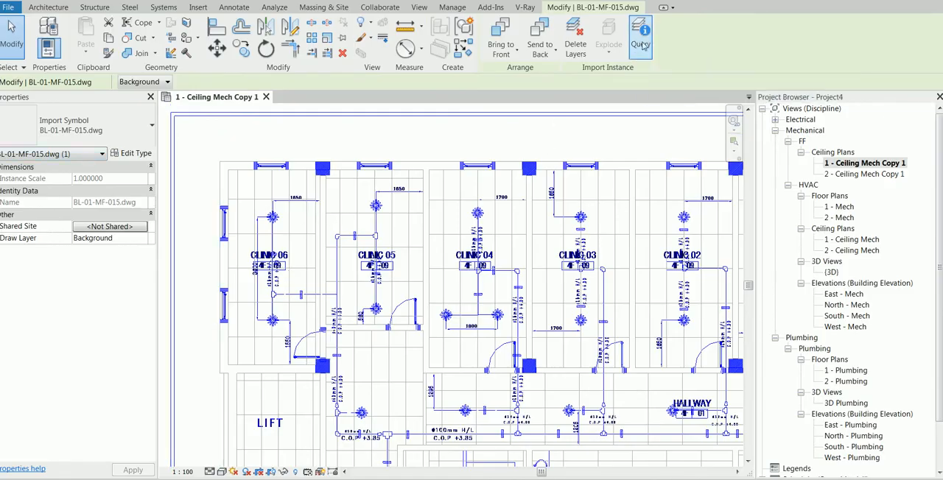
pyautogui.click(273, 218)
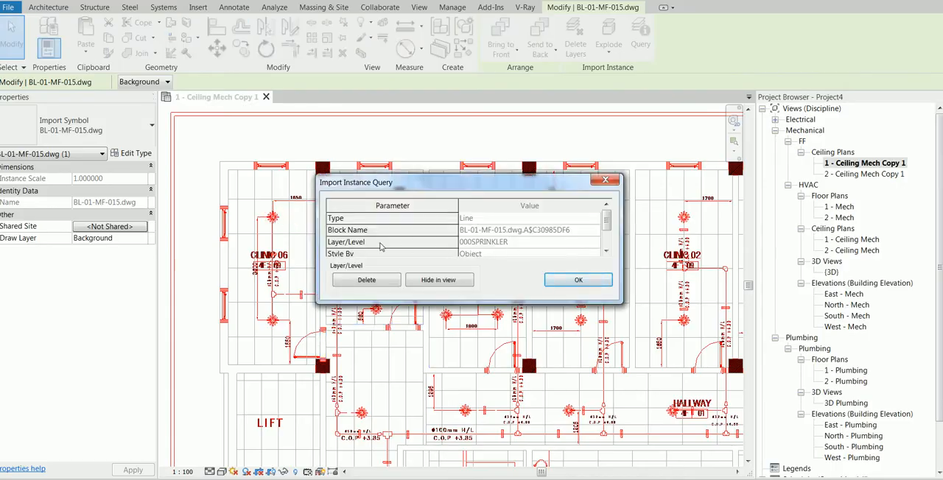
pyautogui.click(579, 280)
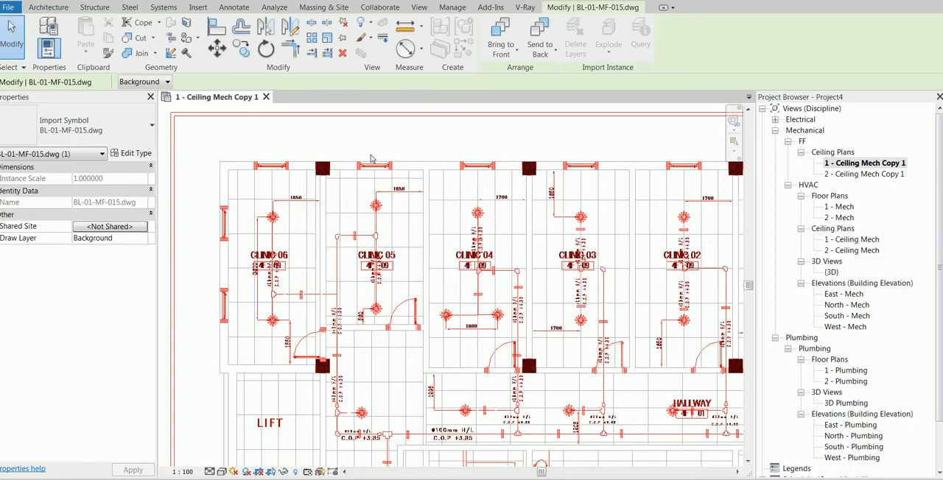
# Step: Hide every layer of the linked BL-01-MF-015.dwg except 000SPRINKLER in the 1 - Ceiling Mech Copy 1 view
pyautogui.press('v')
pyautogui.press('g')
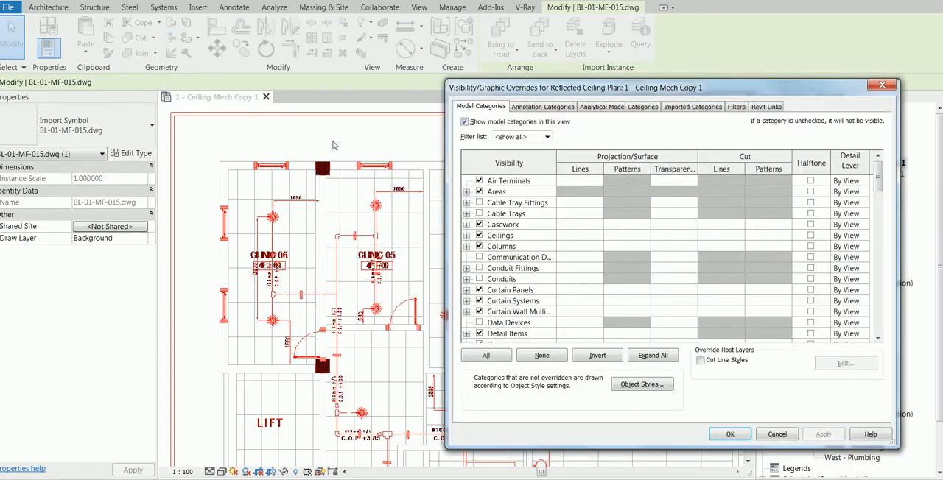
pyautogui.click(691, 107)
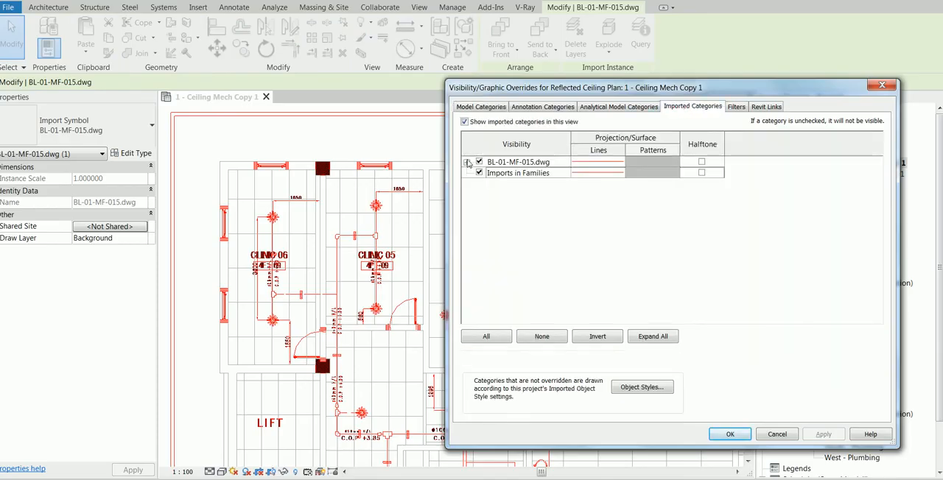
pyautogui.click(466, 162)
pyautogui.click(519, 184)
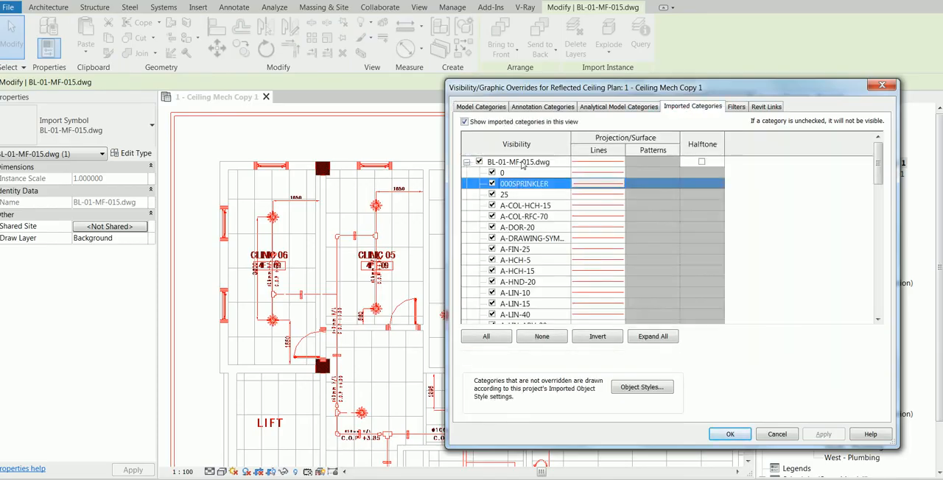
pyautogui.keyDown('ctrl'); pyautogui.click(521, 162); pyautogui.keyUp('ctrl')
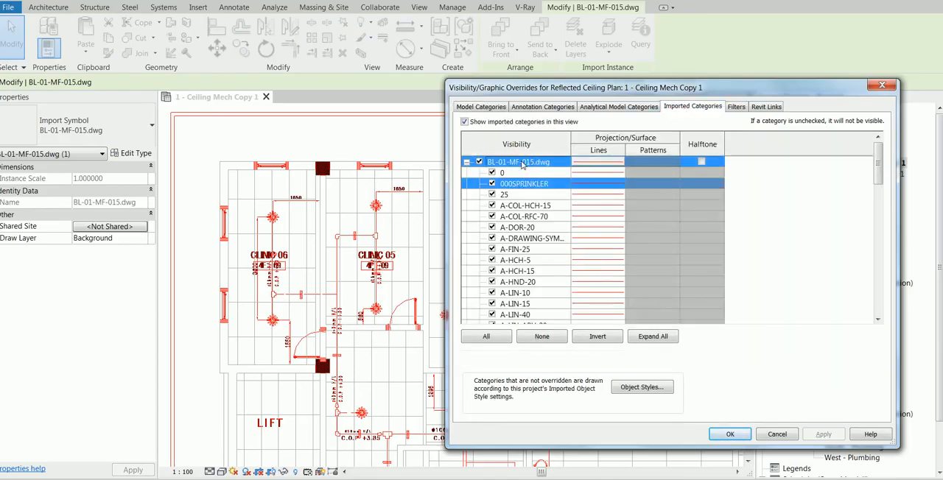
pyautogui.click(597, 336)
pyautogui.click(493, 184)
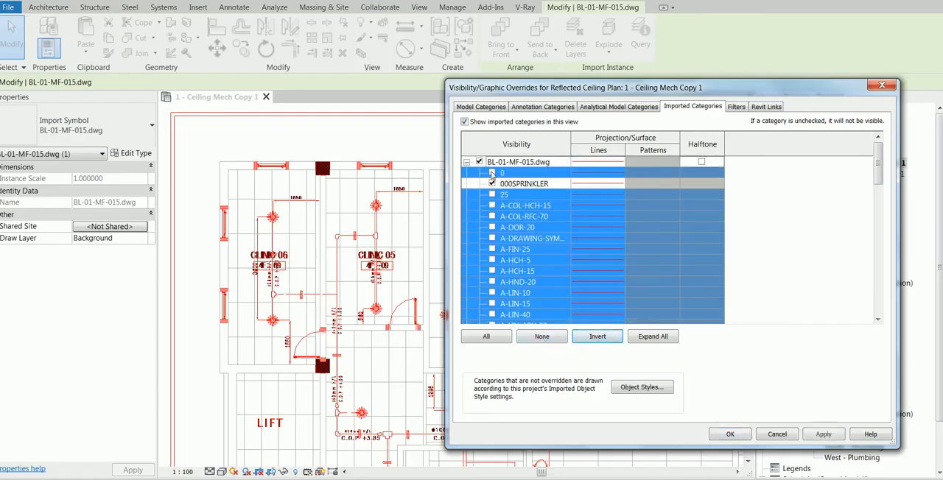
pyautogui.click(824, 434)
pyautogui.click(730, 434)
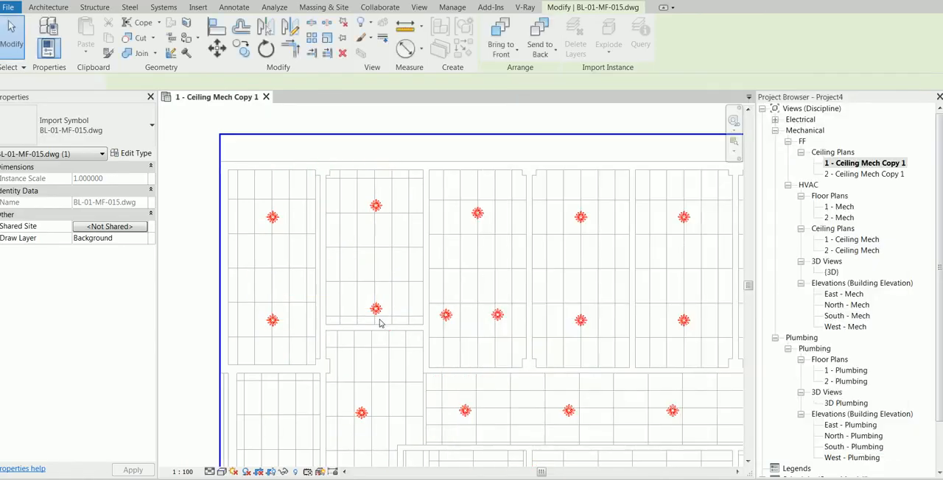
pyautogui.press('Escape')
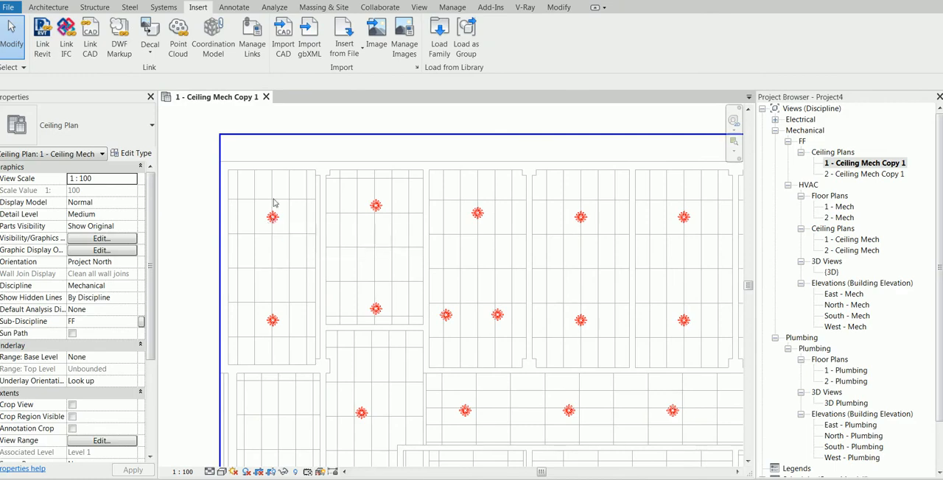
pyautogui.click(163, 7)
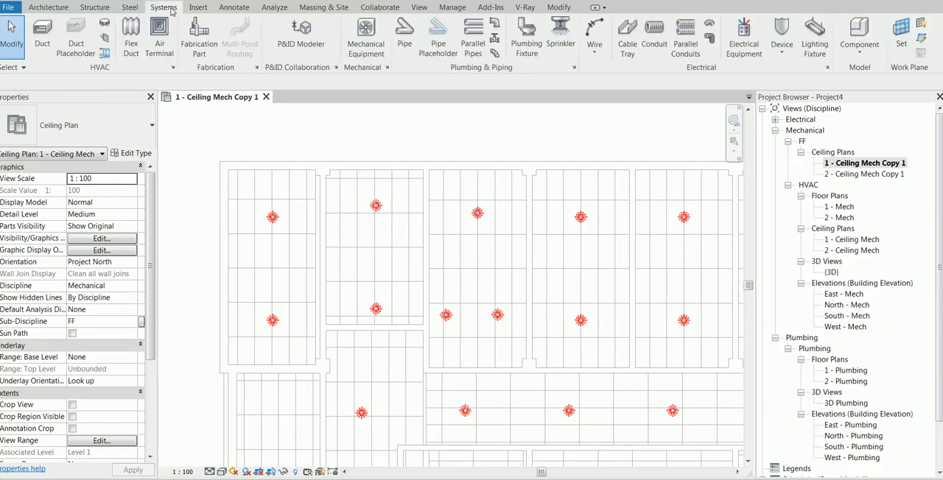
pyautogui.click(571, 40)
pyautogui.click(571, 42)
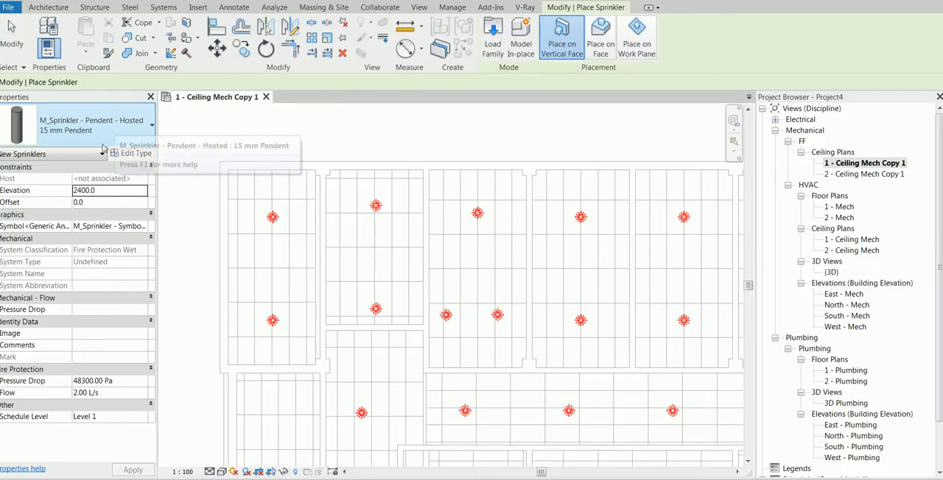
pyautogui.click(11, 33)
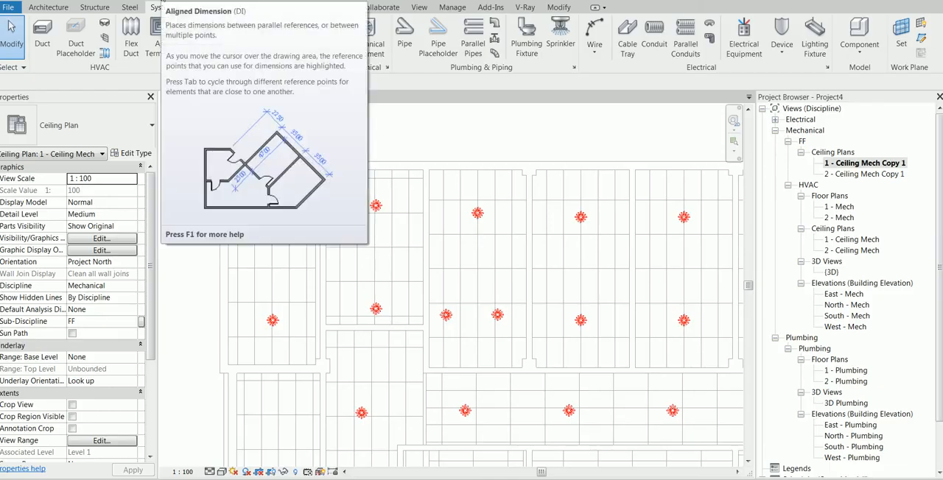
# Step: Place a spot elevation on the northwest room's ceiling, with its leader and shoulder running up and out beyond the north wall
pyautogui.click(162, 2)
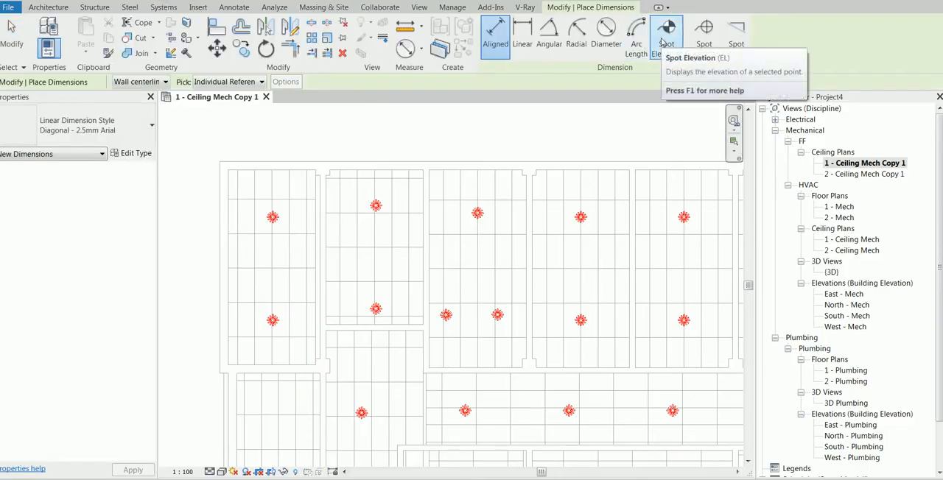
pyautogui.click(666, 36)
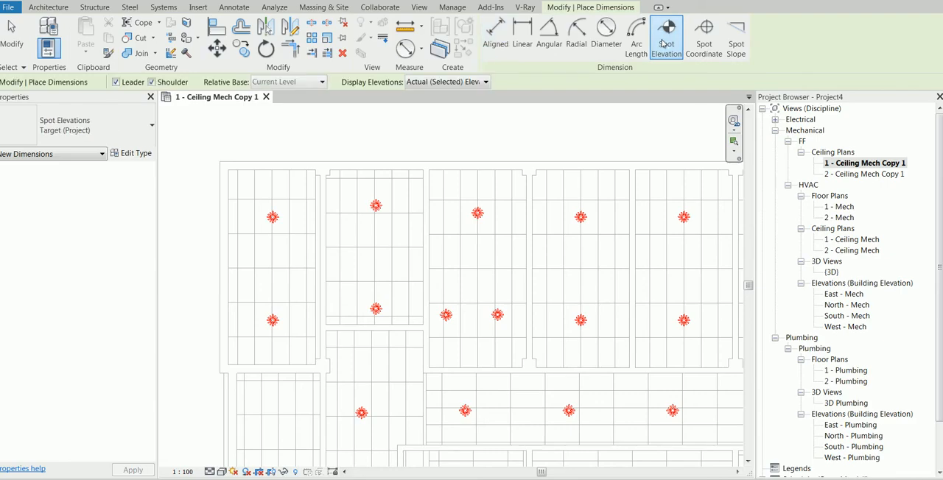
pyautogui.click(241, 197)
pyautogui.click(279, 144)
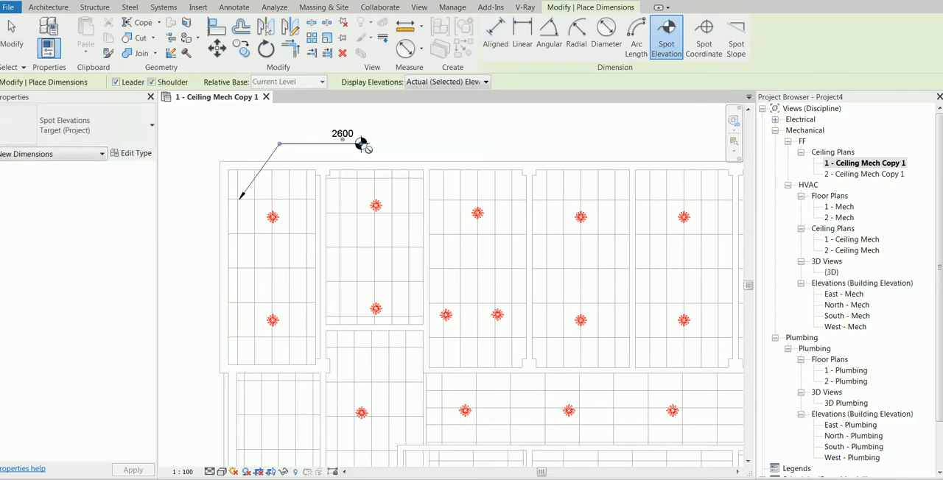
pyautogui.click(361, 143)
pyautogui.press('Escape')
pyautogui.press('Escape')
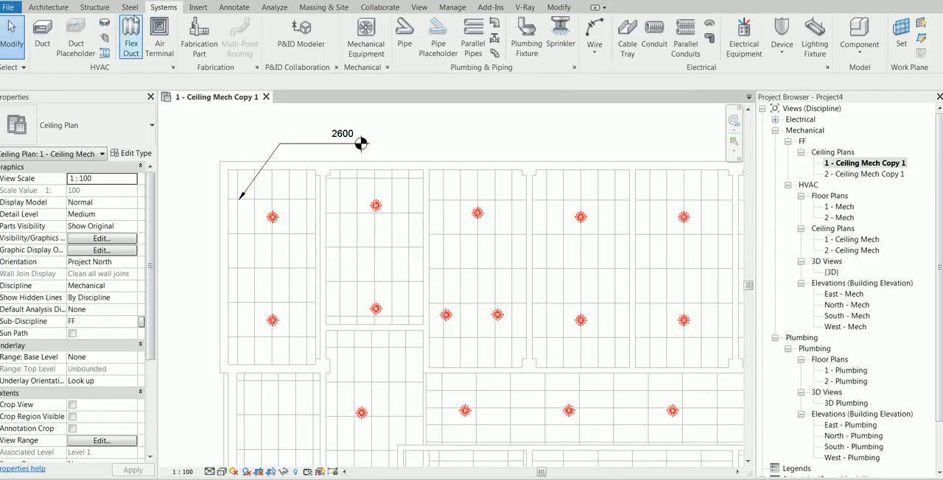
# Step: Place two M_Sprinkler - Pendent - Hosted 15 mm Pendent sprinklers on the ceiling face at the northwest room's two CAD sprinkler symbols
pyautogui.click(560, 37)
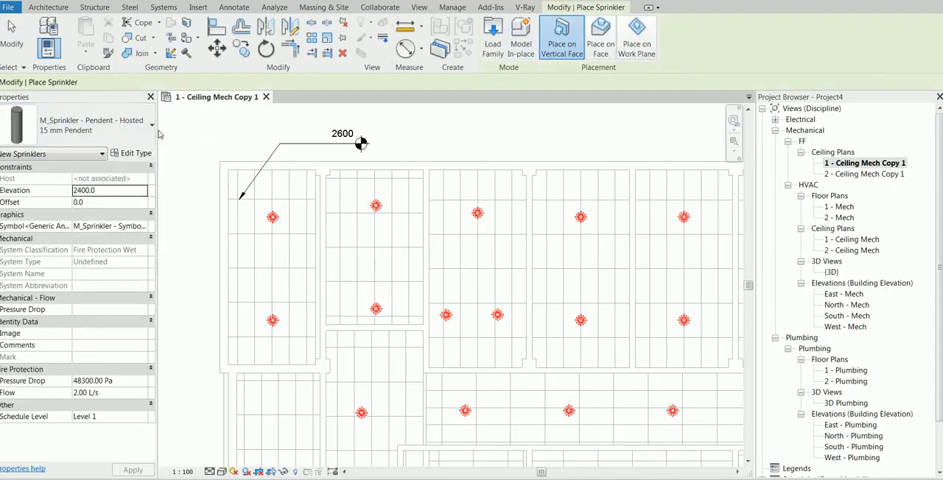
pyautogui.click(608, 38)
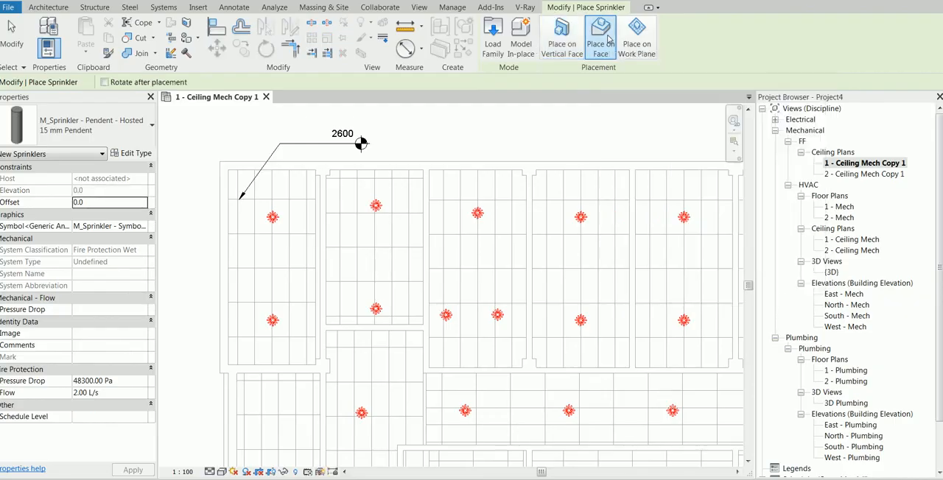
pyautogui.click(275, 218)
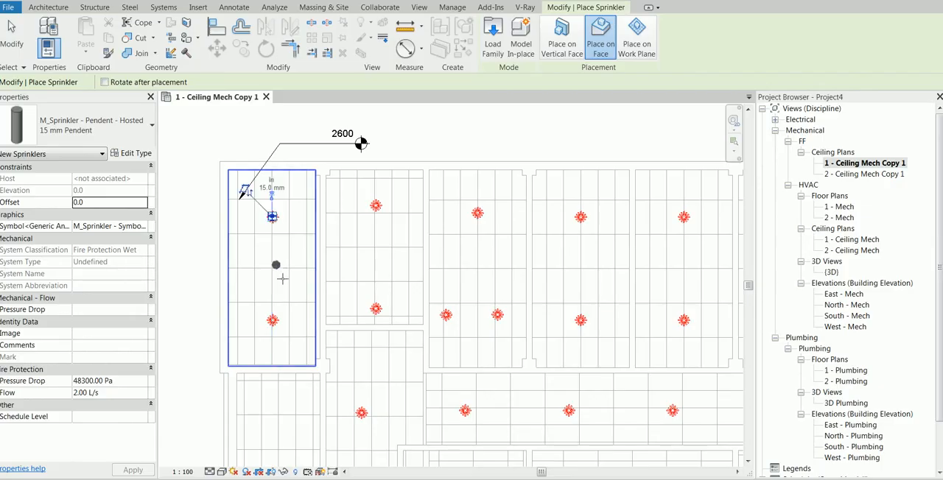
pyautogui.click(272, 320)
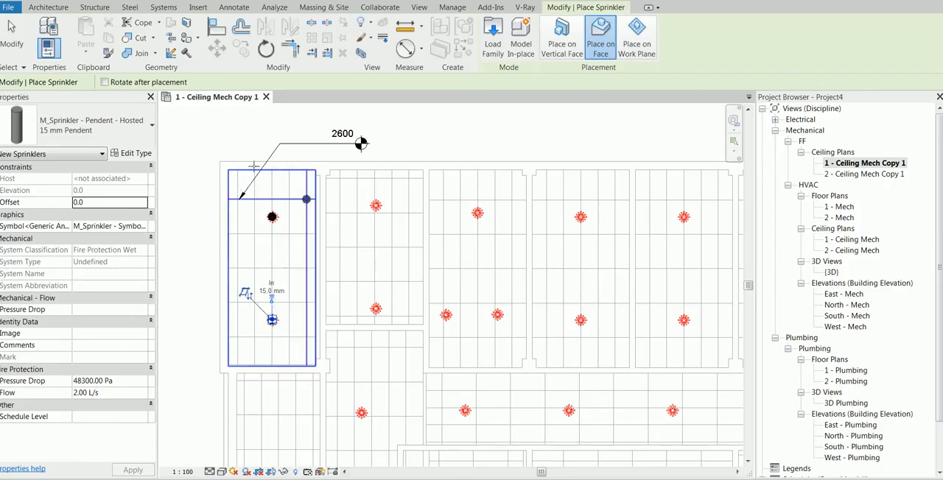
pyautogui.rightClick(220, 141)
pyautogui.click(235, 153)
pyautogui.click(237, 150)
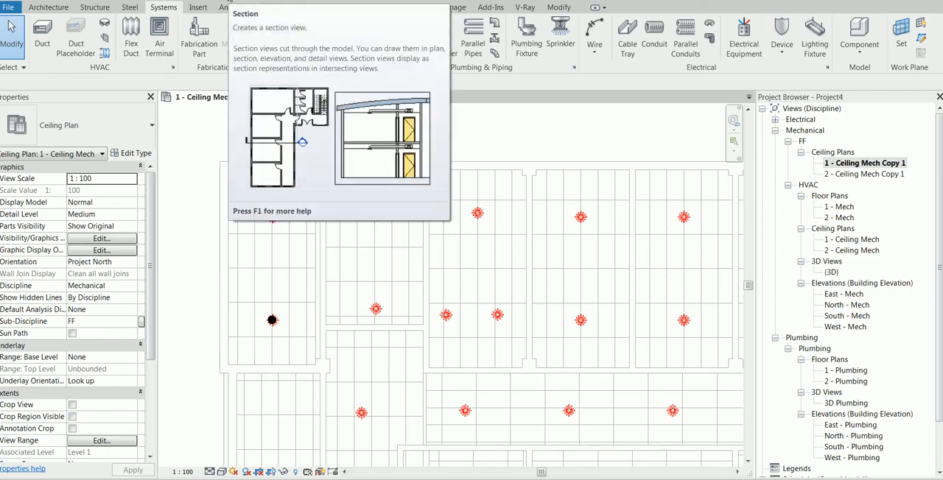
# Step: Draw a north-south section through the northwest room just west of the two sprinklers, looking east, and open its view
pyautogui.click(230, 4)
pyautogui.click(255, 191)
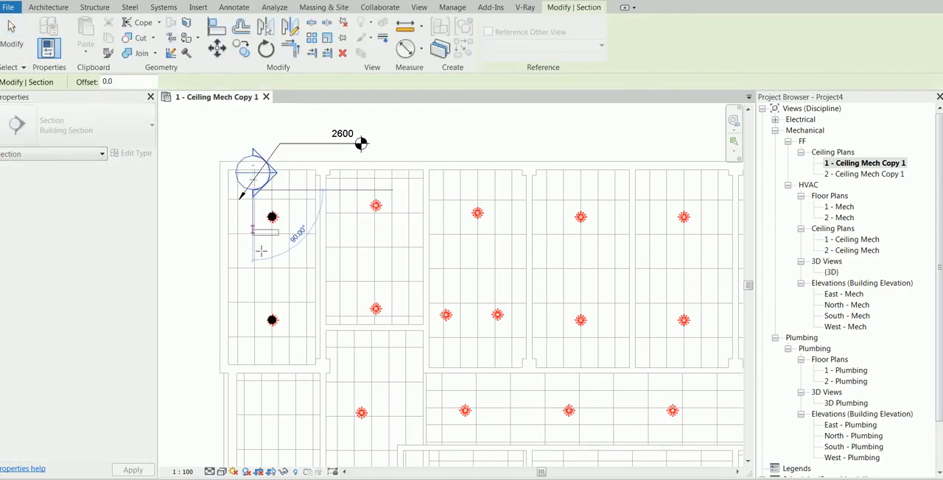
pyautogui.click(254, 348)
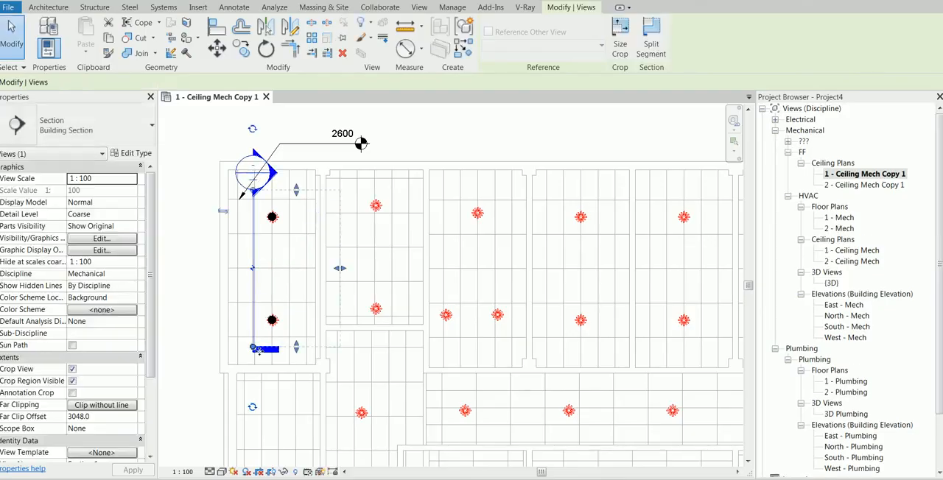
pyautogui.rightClick(254, 254)
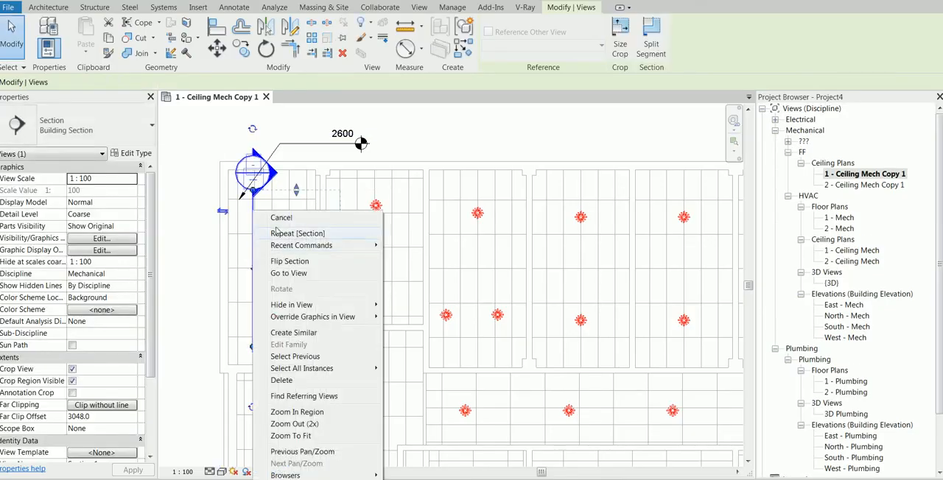
pyautogui.click(302, 274)
# Step: Examine how the two sprinklers sit against the ceiling in the section, and return to the 1 - Ceiling Mech Copy 1 plan
pyautogui.scroll(3, 319, 251)
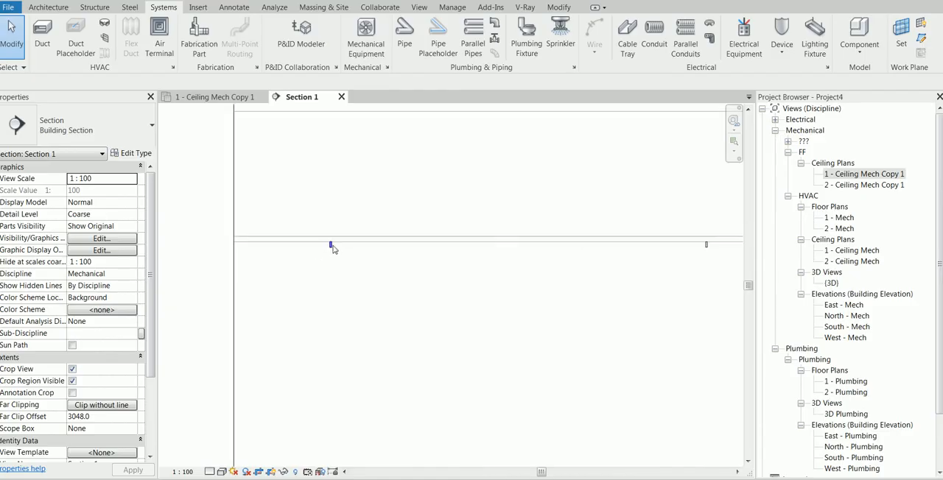
pyautogui.scroll(-2, 660, 272)
pyautogui.scroll(-1, 675, 247)
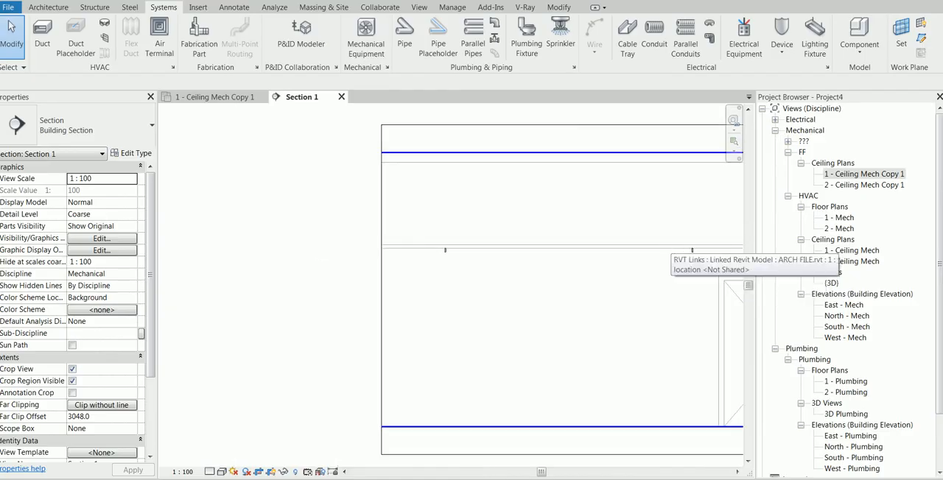
pyautogui.moveTo(674, 247); pyautogui.dragTo(560, 255, button='middle')
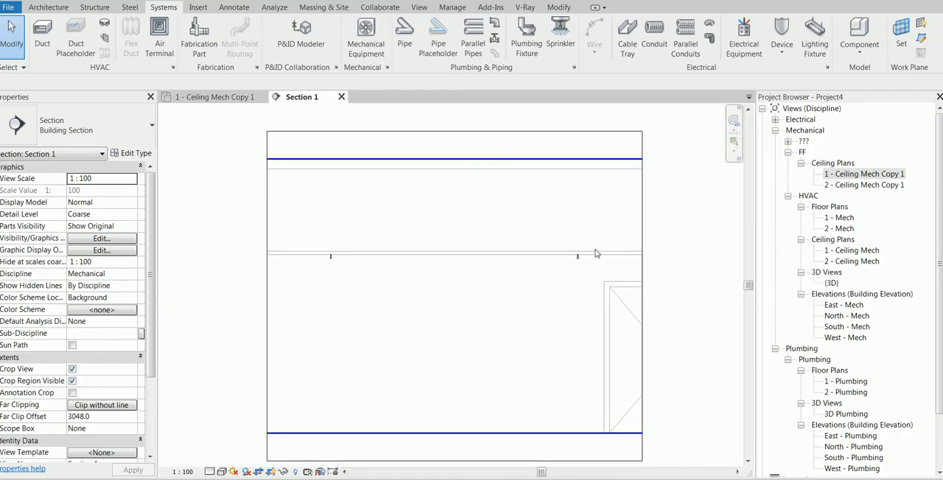
pyautogui.scroll(4, 331, 257)
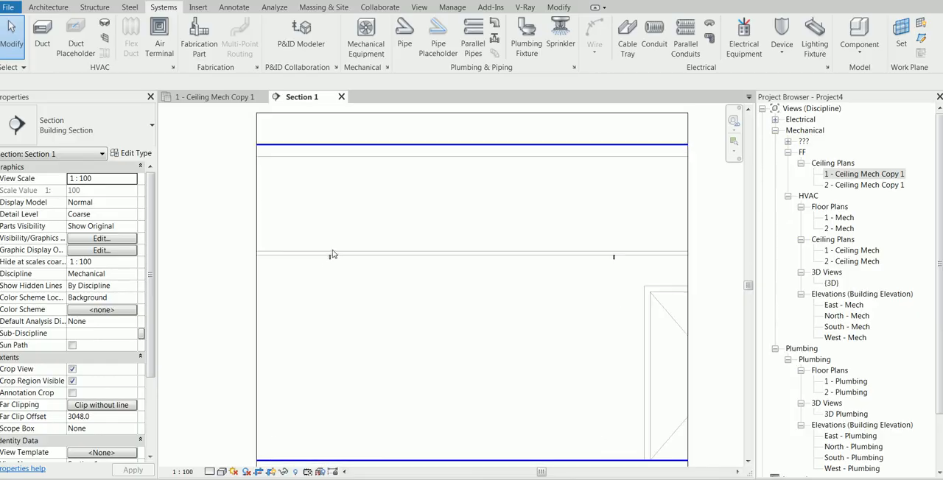
pyautogui.scroll(-1, 331, 261)
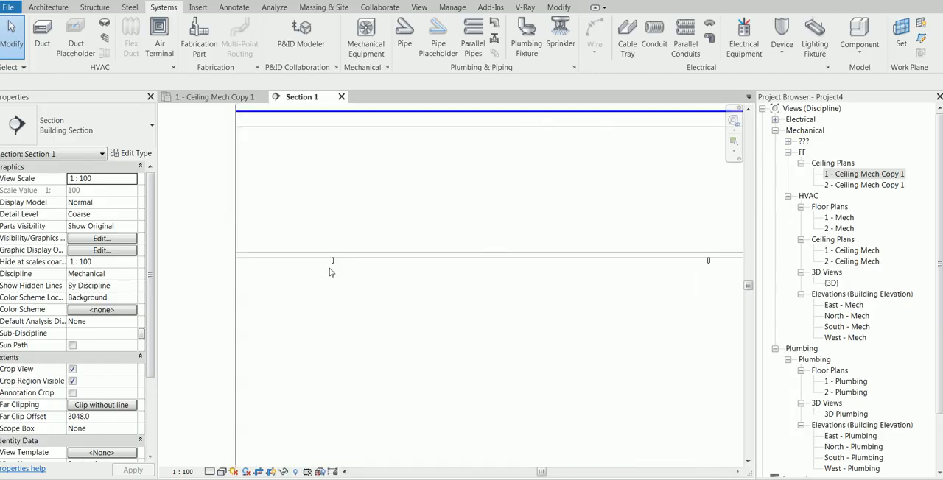
pyautogui.scroll(-1, 336, 260)
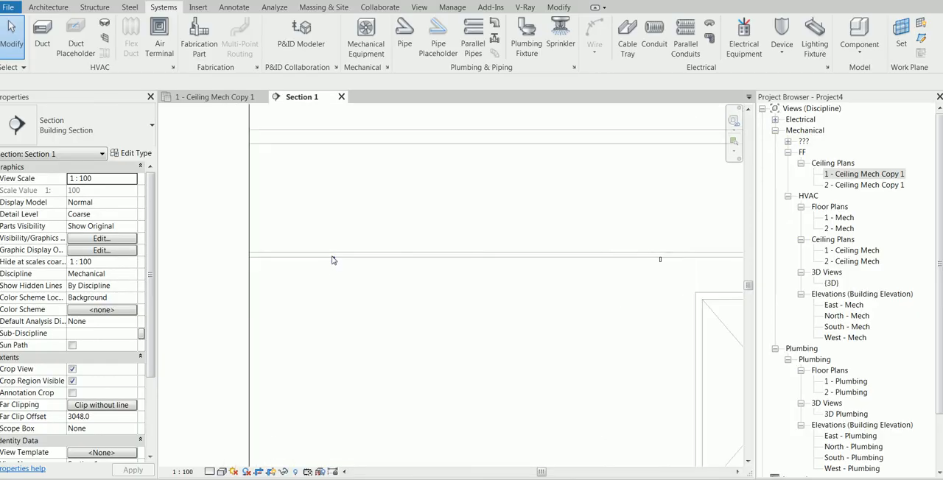
pyautogui.click(212, 96)
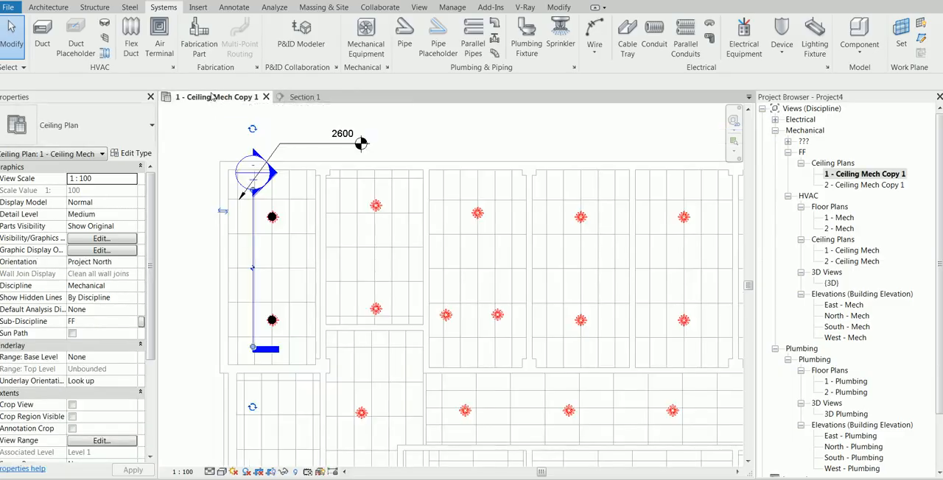